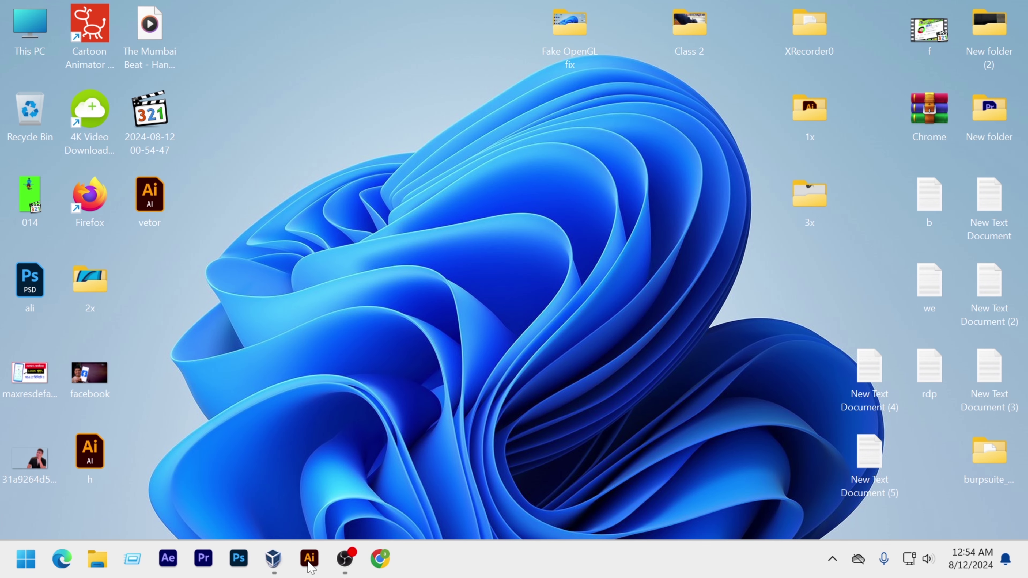
Step: Open Adobe Illustrator and create a new document from the Web-Large preset at 1920 x 1080 px
{"action": "left_click", "coordinate": [310, 559]}
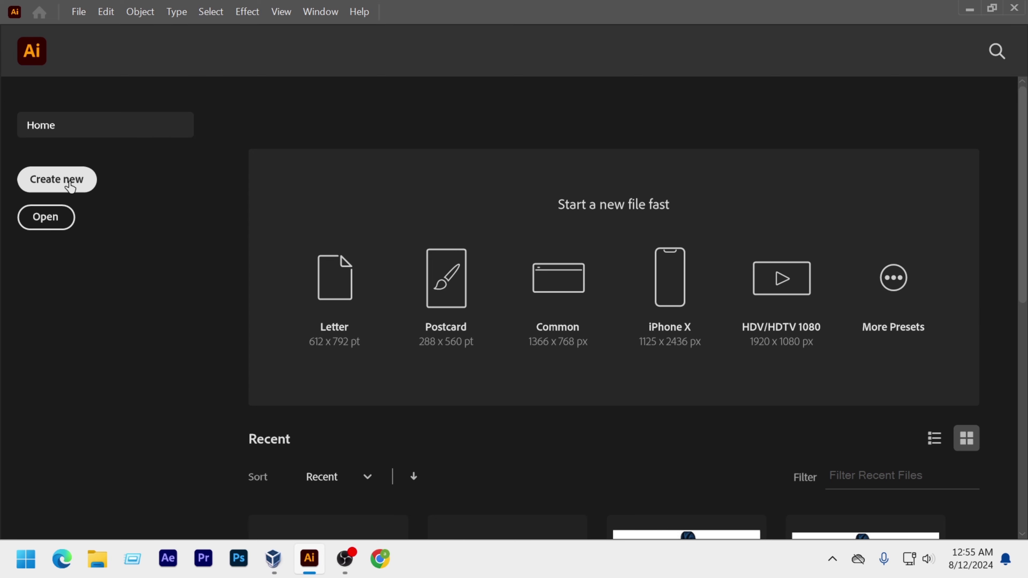
{"action": "left_click", "coordinate": [44, 181]}
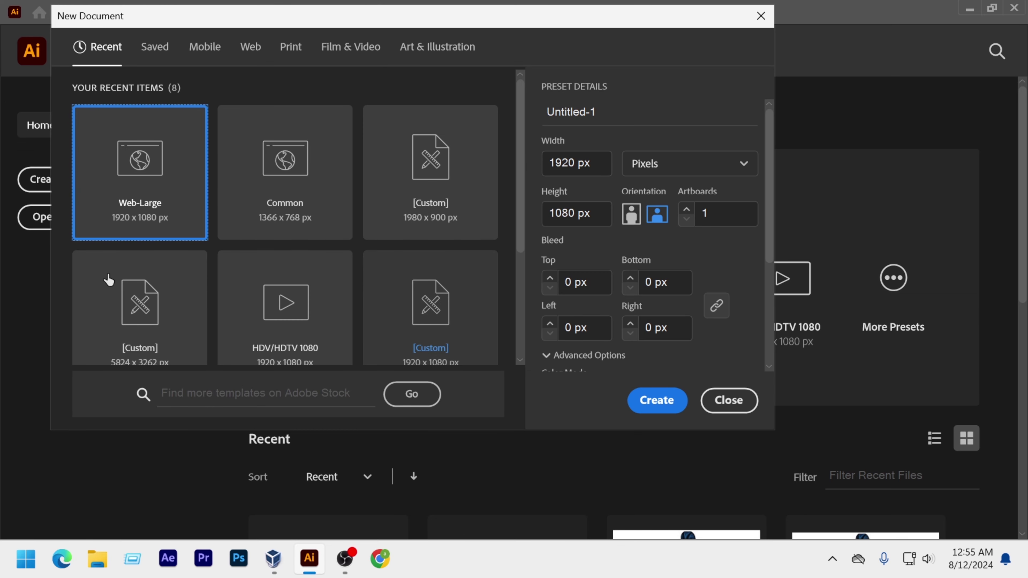
{"action": "left_click", "coordinate": [252, 47]}
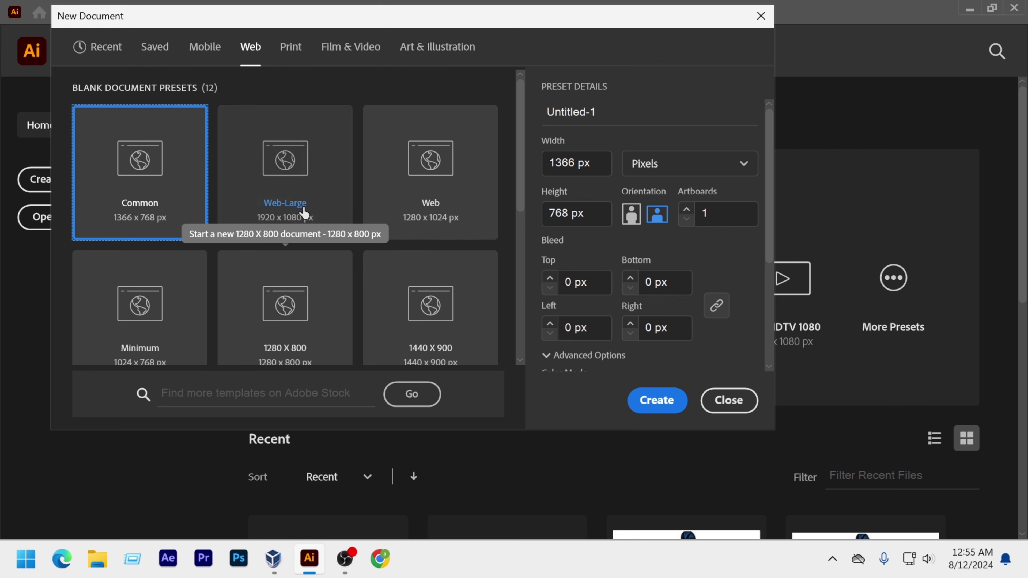
{"action": "left_click", "coordinate": [313, 171]}
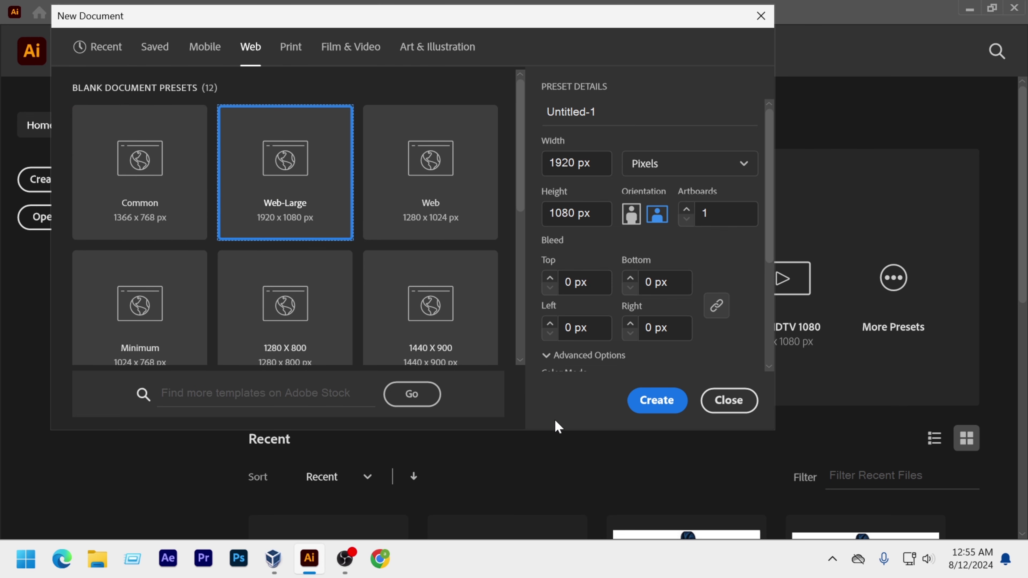
{"action": "left_click", "coordinate": [656, 400]}
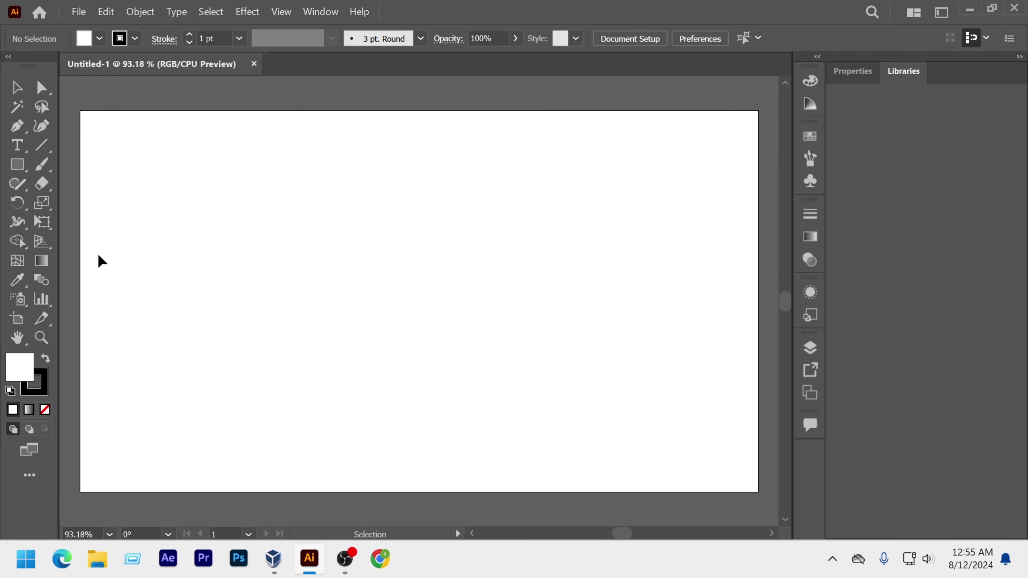
Step: Draw a bright green rectangle over the artboard and extend its left side to meet the artboard's edge
{"action": "left_click", "coordinate": [17, 165]}
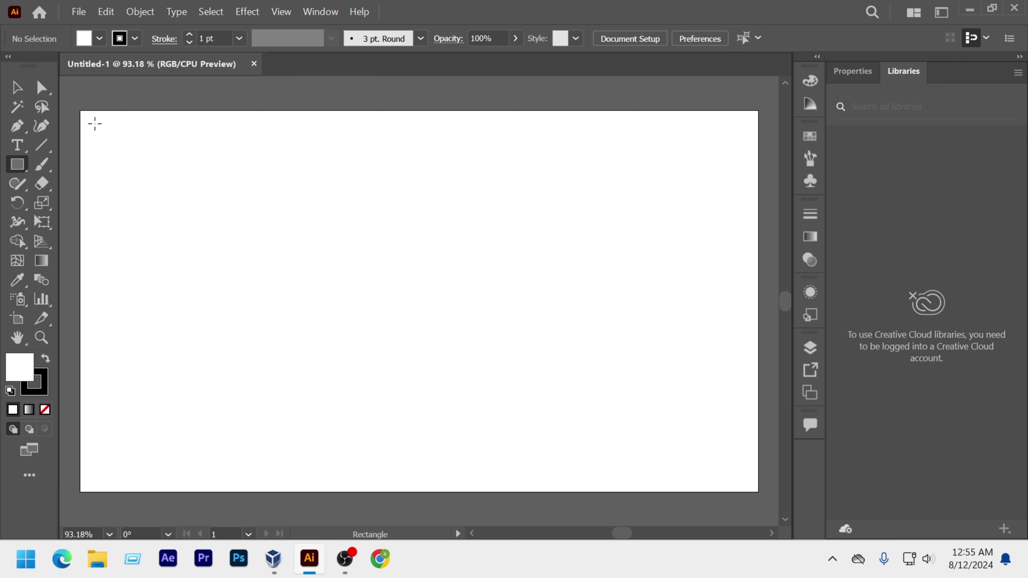
{"action": "left_click", "coordinate": [87, 42]}
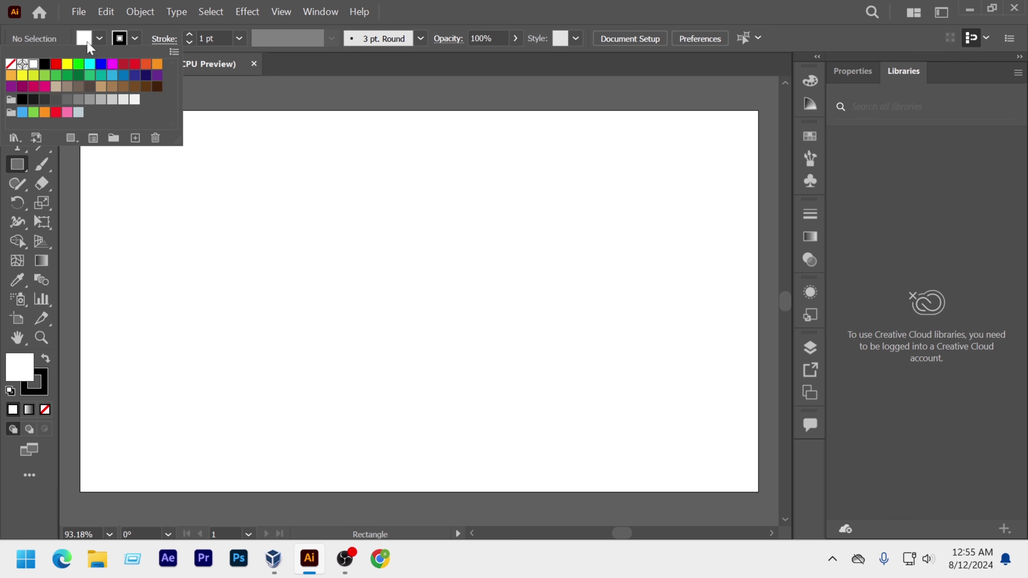
{"action": "left_click", "coordinate": [78, 65]}
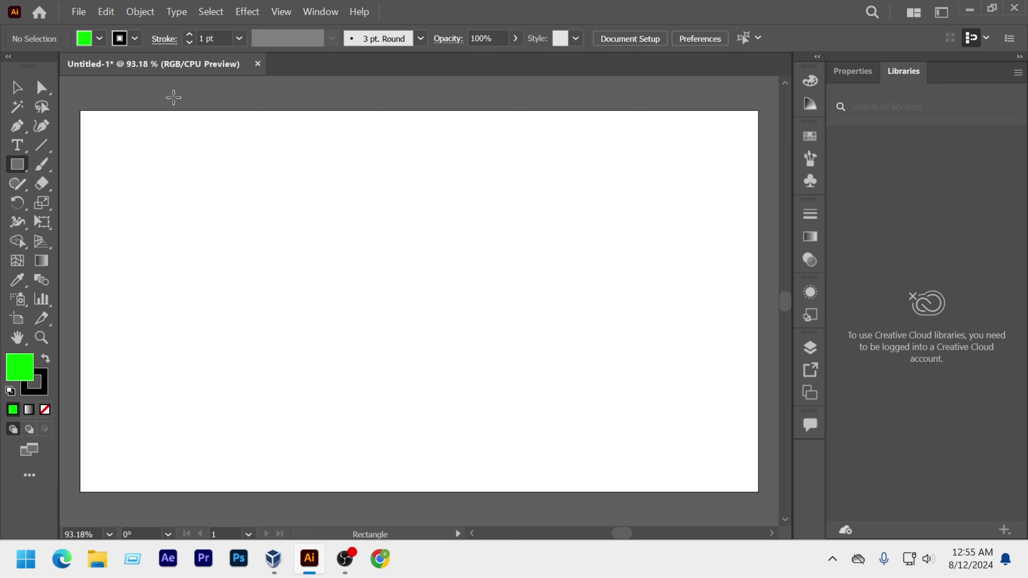
{"action": "left_click_drag", "start_coordinate": [82, 108], "coordinate": [757, 489]}
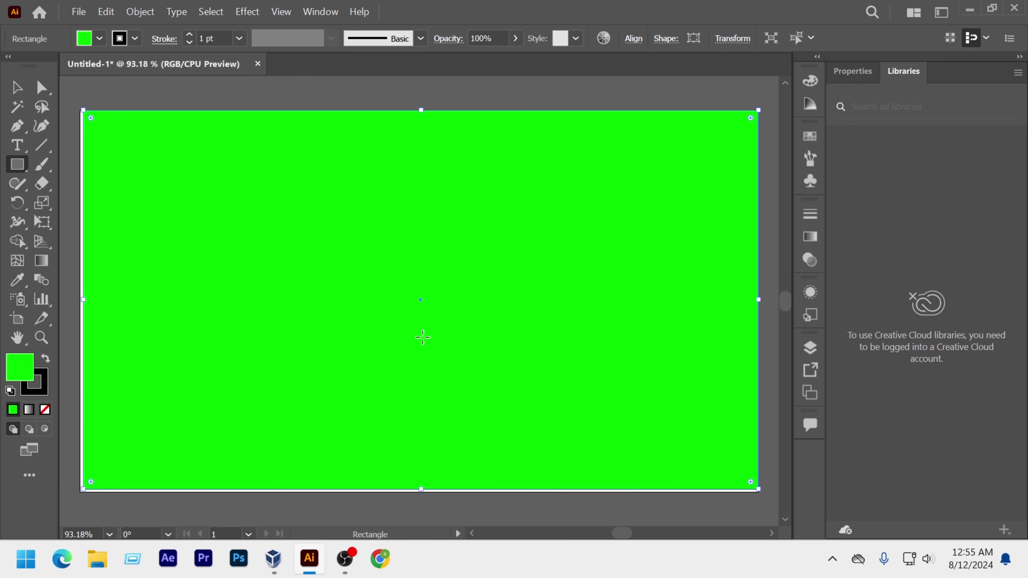
{"action": "left_click_drag", "start_coordinate": [83, 299], "coordinate": [80, 299]}
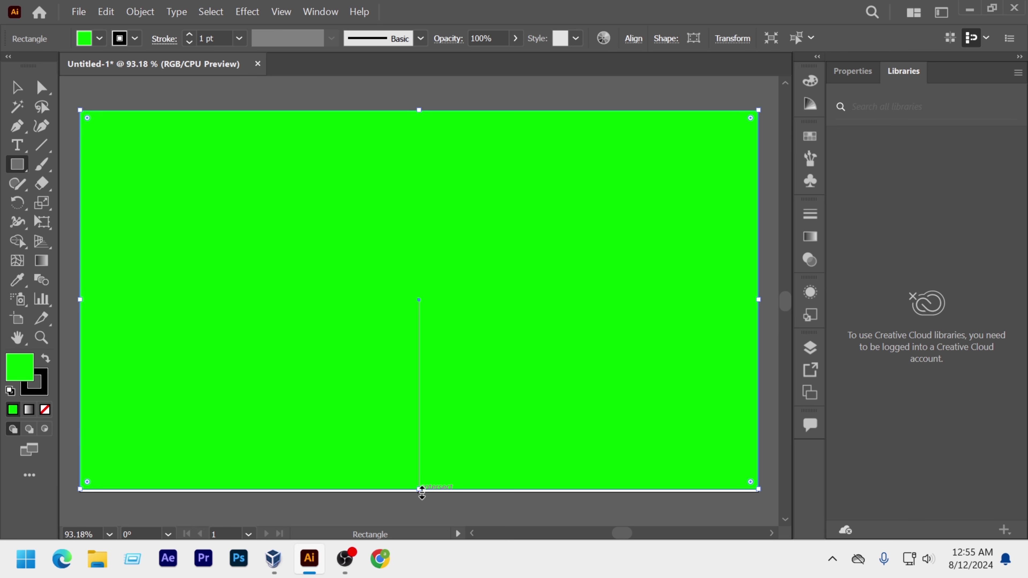
{"action": "left_click_drag", "start_coordinate": [419, 488], "coordinate": [419, 492]}
{"action": "left_click", "coordinate": [454, 441]}
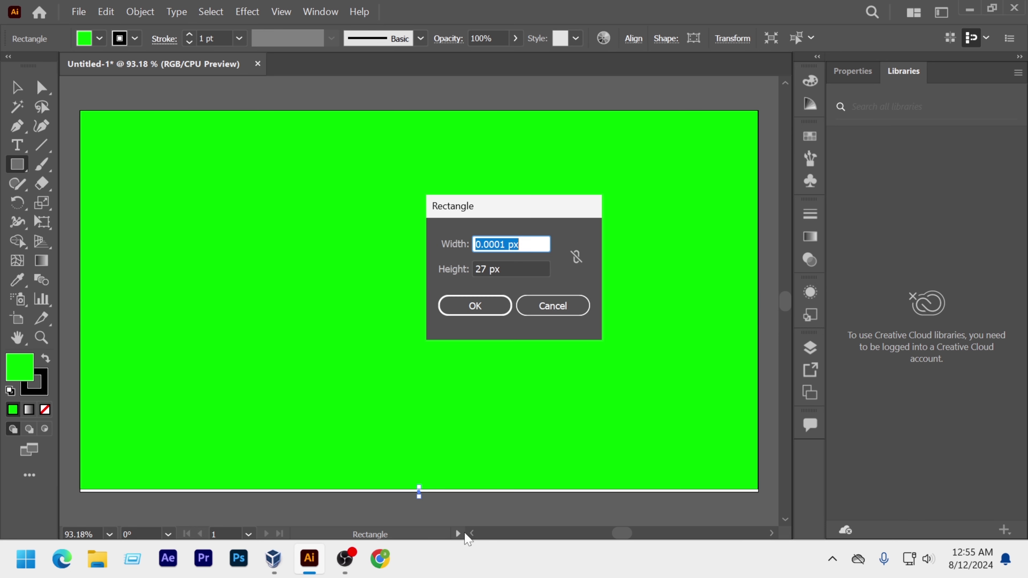
{"action": "left_click", "coordinate": [564, 299]}
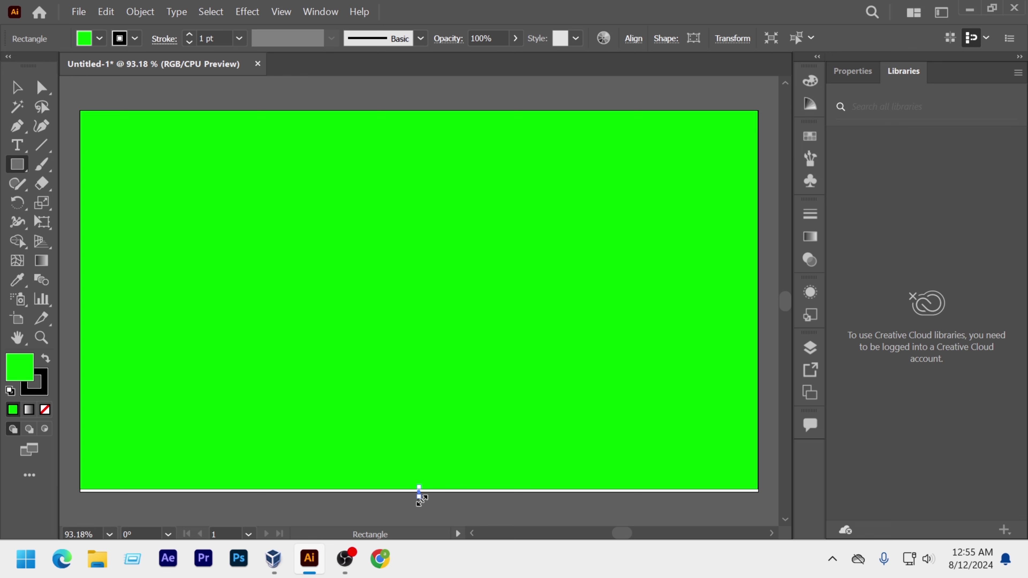
{"action": "left_click_drag", "start_coordinate": [418, 488], "coordinate": [412, 505]}
{"action": "left_click", "coordinate": [482, 534]}
{"action": "scroll", "coordinate": [554, 466], "scroll_direction": "up", "scroll_amount": 1}
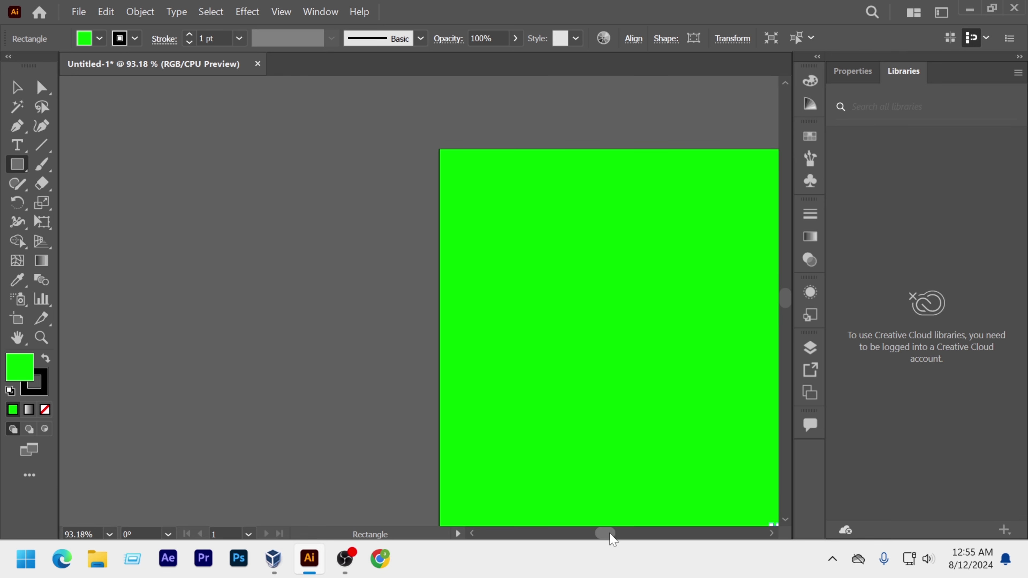
{"action": "left_click_drag", "start_coordinate": [613, 539], "coordinate": [626, 539]}
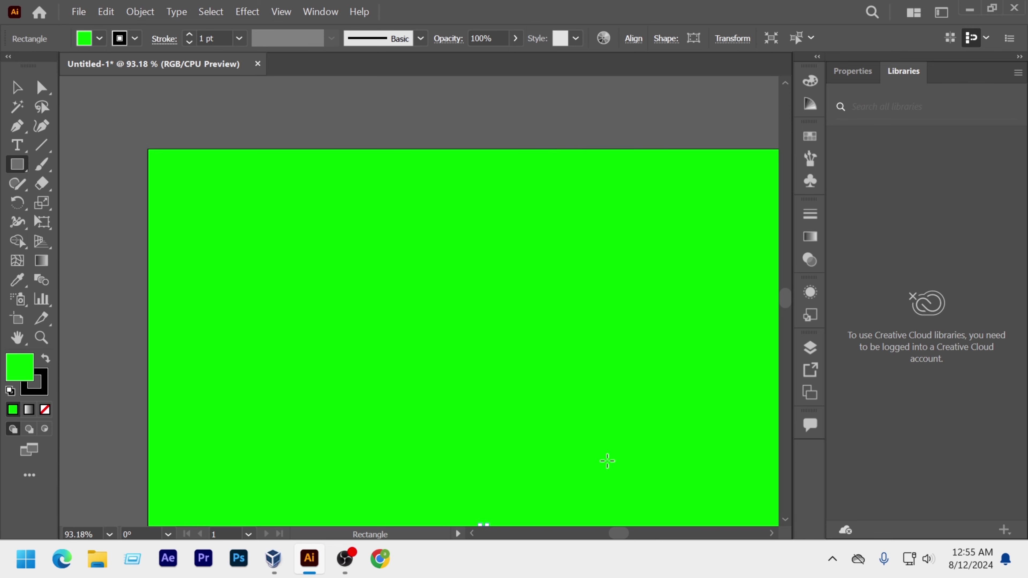
{"action": "scroll", "coordinate": [567, 385], "scroll_direction": "down", "scroll_amount": 2}
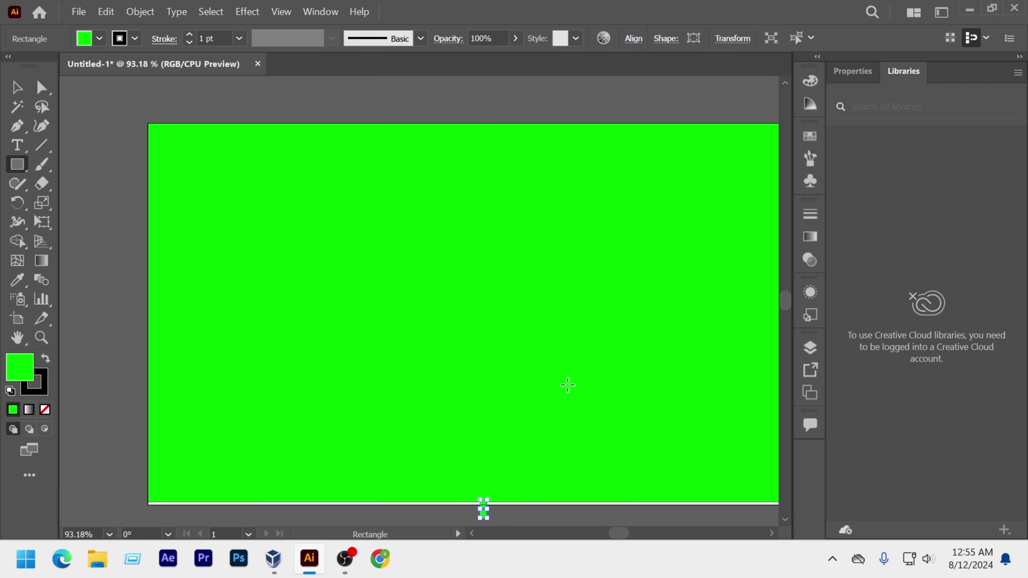
{"action": "left_click", "coordinate": [510, 351], "text": "ctrl"}
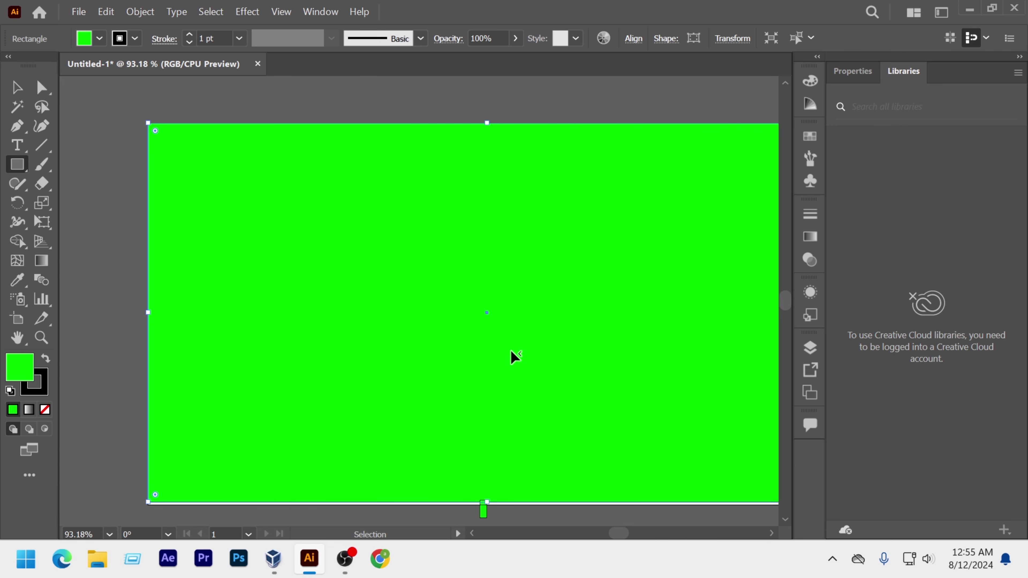
{"action": "left_click", "coordinate": [509, 473], "text": "ctrl+alt"}
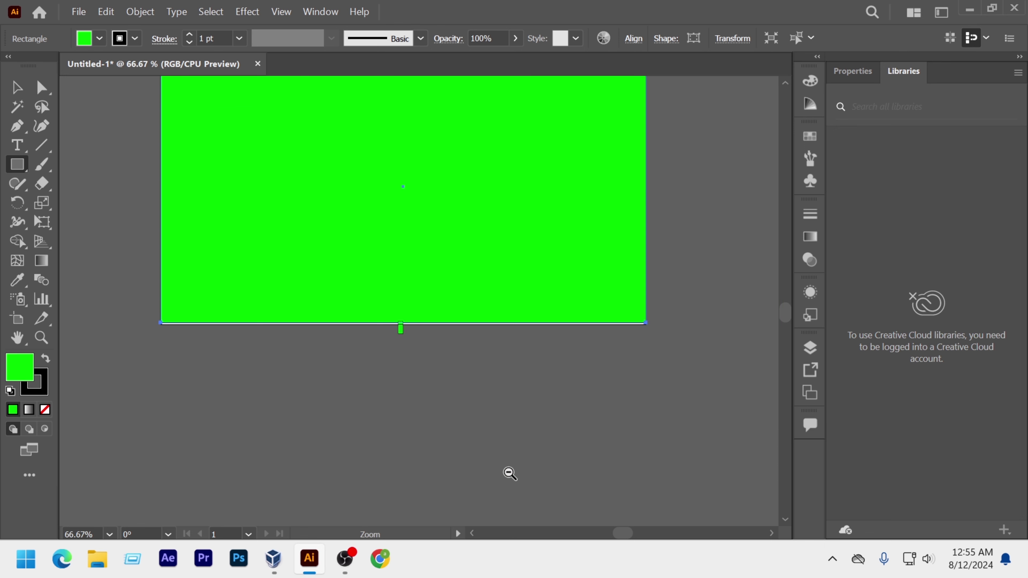
{"action": "scroll", "coordinate": [518, 429], "scroll_direction": "up", "scroll_amount": 6}
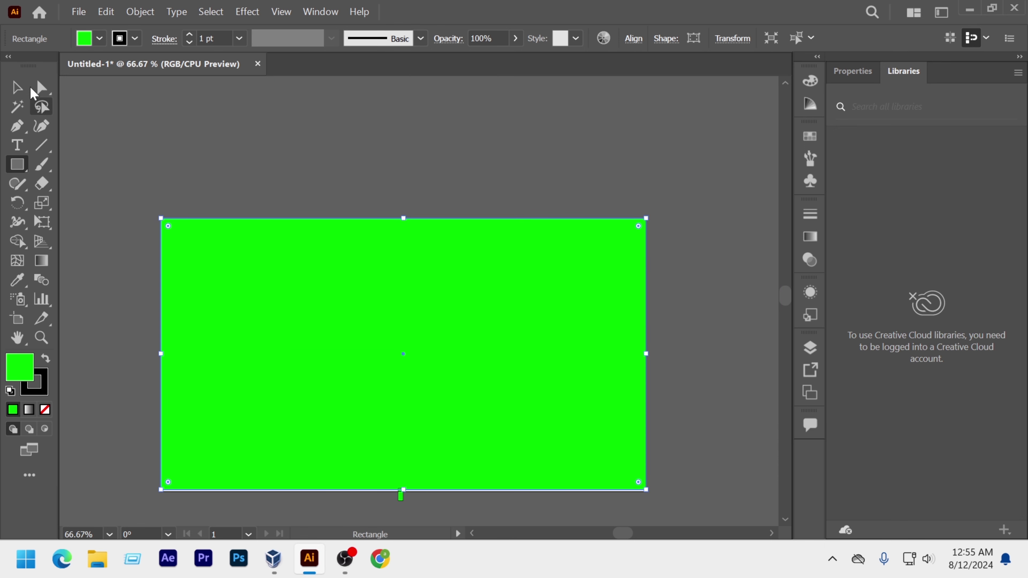
Step: Delete the stray small rectangle below the artboard and stretch the green background down to the artboard's lower edge
{"action": "left_click", "coordinate": [30, 88]}
{"action": "left_click_drag", "start_coordinate": [401, 490], "coordinate": [401, 493]}
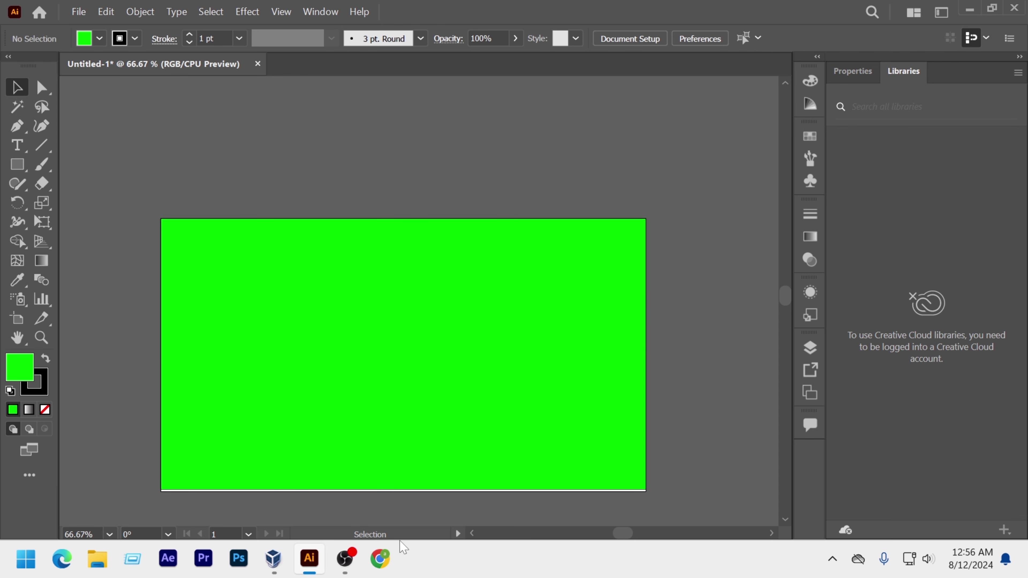
{"action": "left_click", "coordinate": [391, 491]}
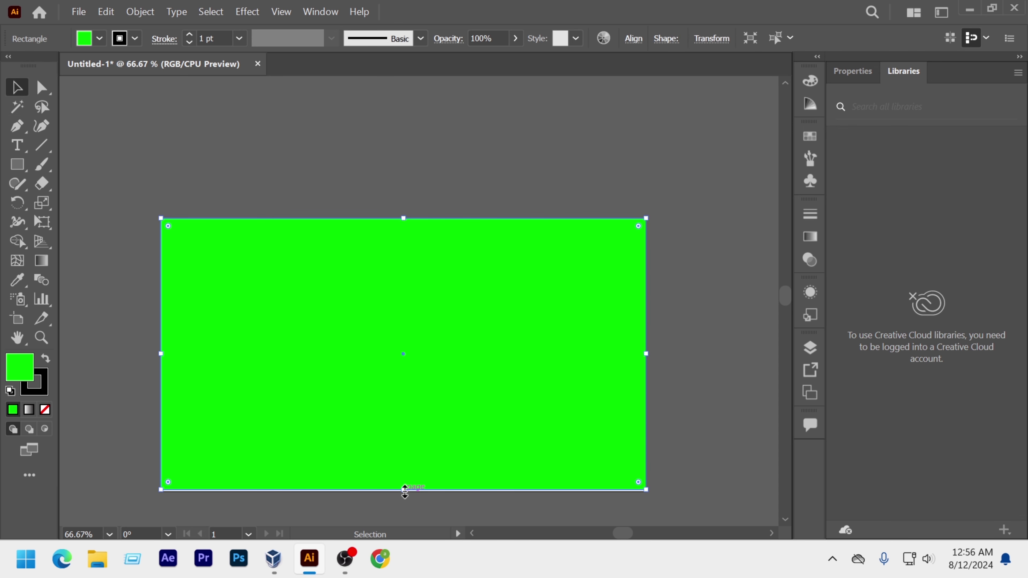
{"action": "left_click_drag", "start_coordinate": [404, 489], "coordinate": [403, 491]}
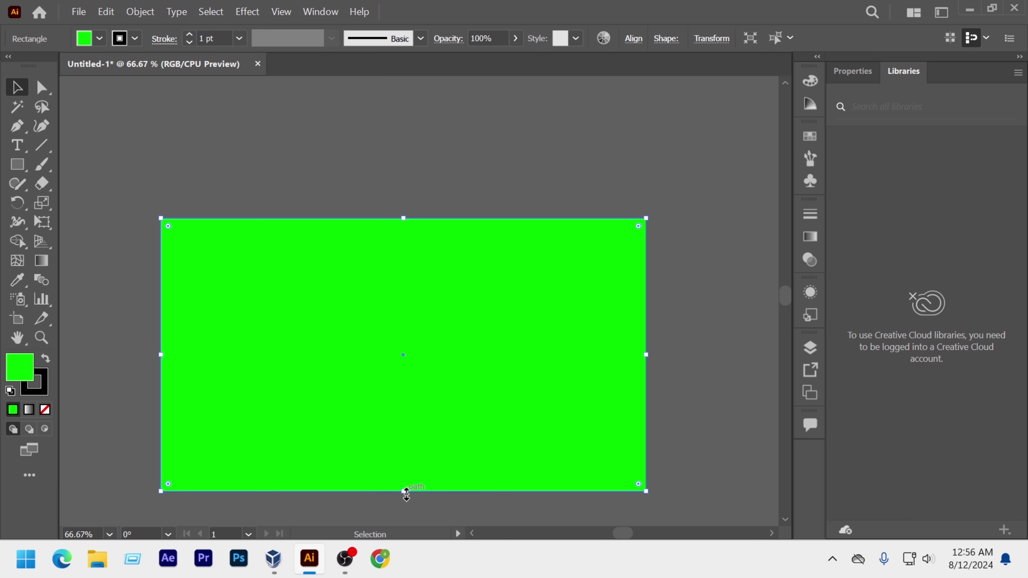
{"action": "left_click", "coordinate": [717, 294]}
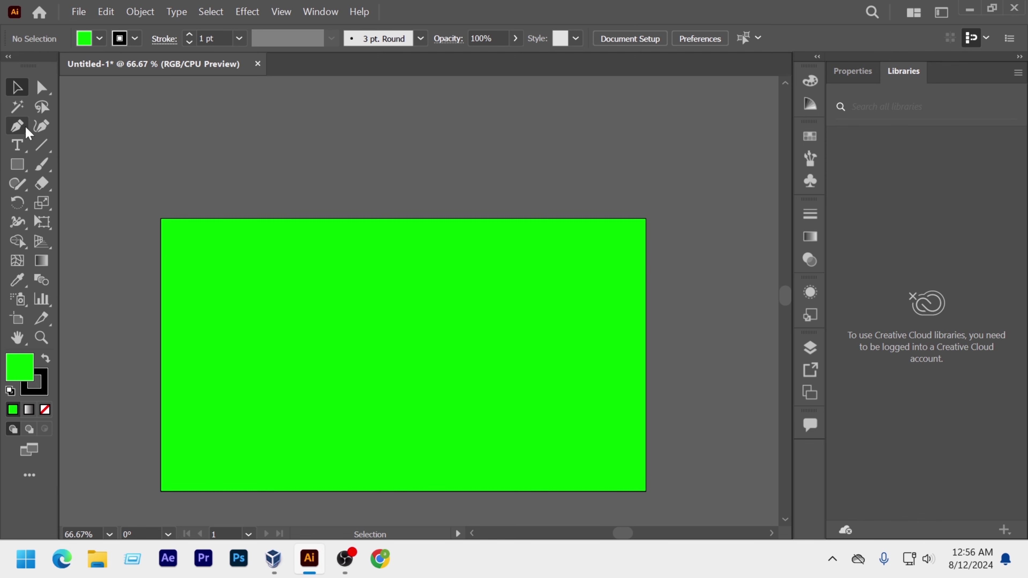
Step: Draw a tall rectangle about 190 x 866 px near the green background's left side and fill it with RGB Yellow
{"action": "left_click", "coordinate": [18, 127]}
{"action": "left_click_drag", "start_coordinate": [17, 164], "coordinate": [76, 165]}
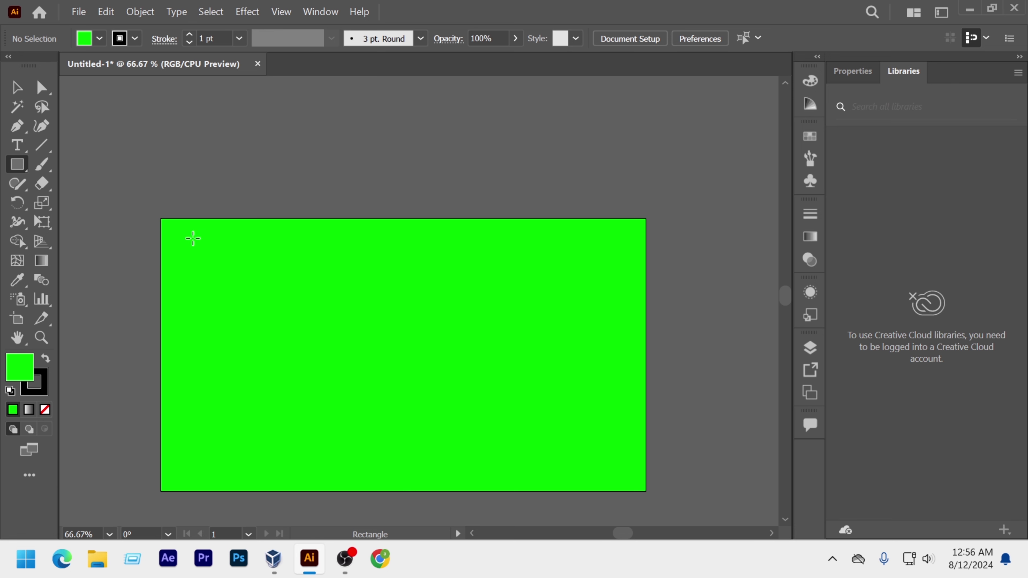
{"action": "mouse_move", "coordinate": [196, 240]}
{"action": "left_mouse_down"}
{"action": "mouse_move", "coordinate": [263, 385]}
{"action": "mouse_move", "coordinate": [244, 458]}
{"action": "left_mouse_up"}
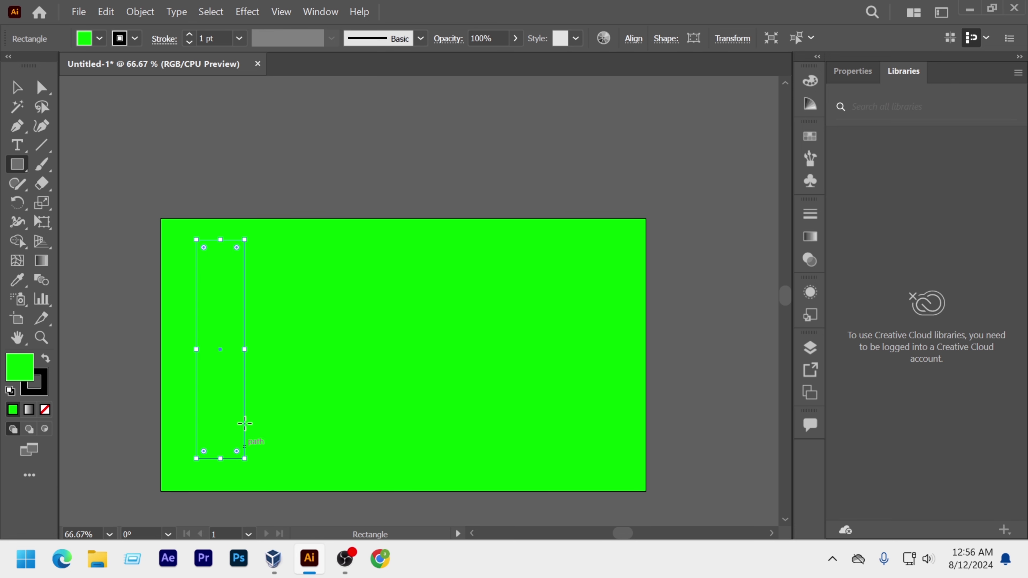
{"action": "left_click", "coordinate": [99, 38]}
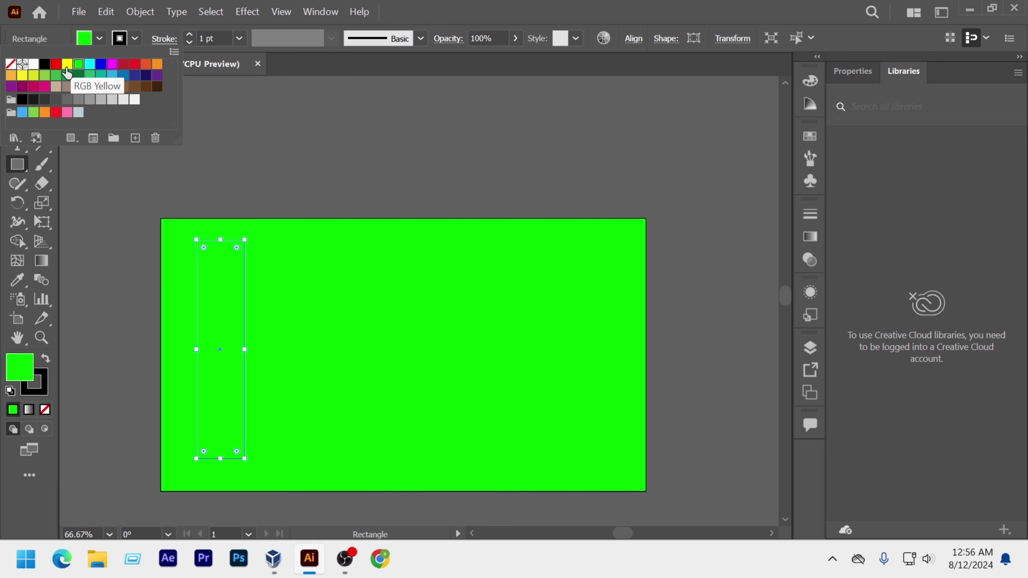
{"action": "left_click", "coordinate": [67, 64]}
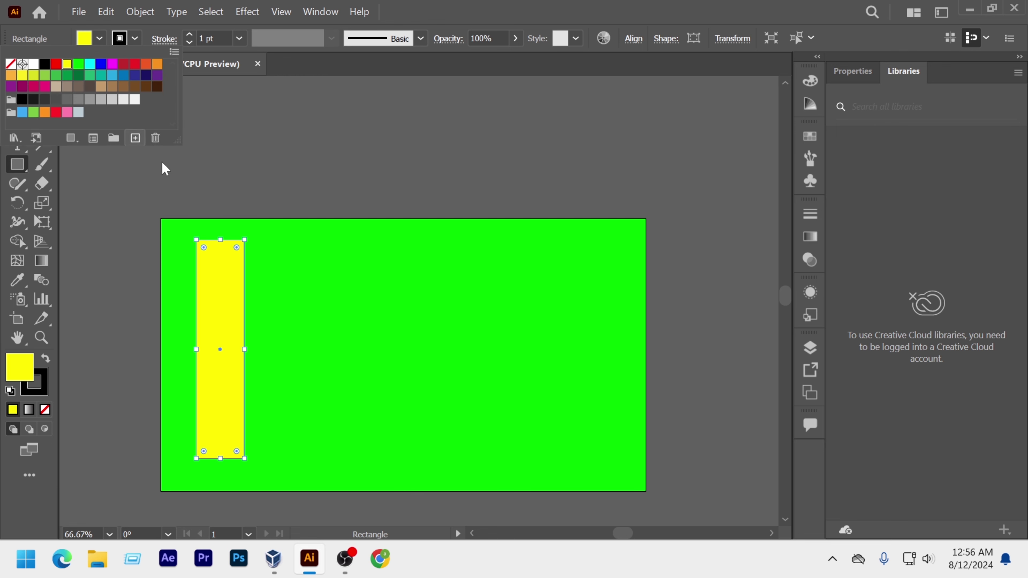
{"action": "left_click", "coordinate": [244, 241]}
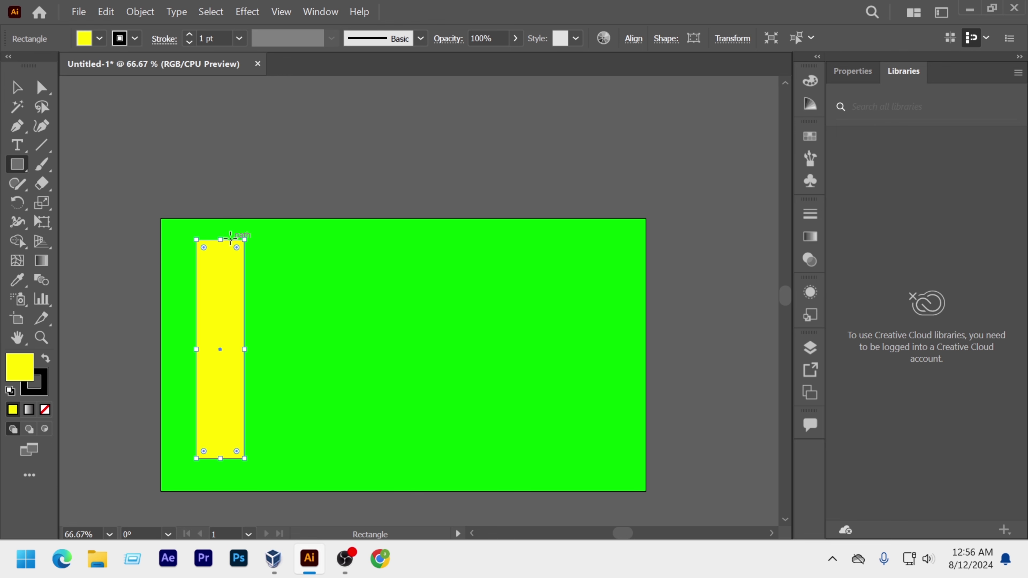
{"action": "left_click", "coordinate": [217, 326]}
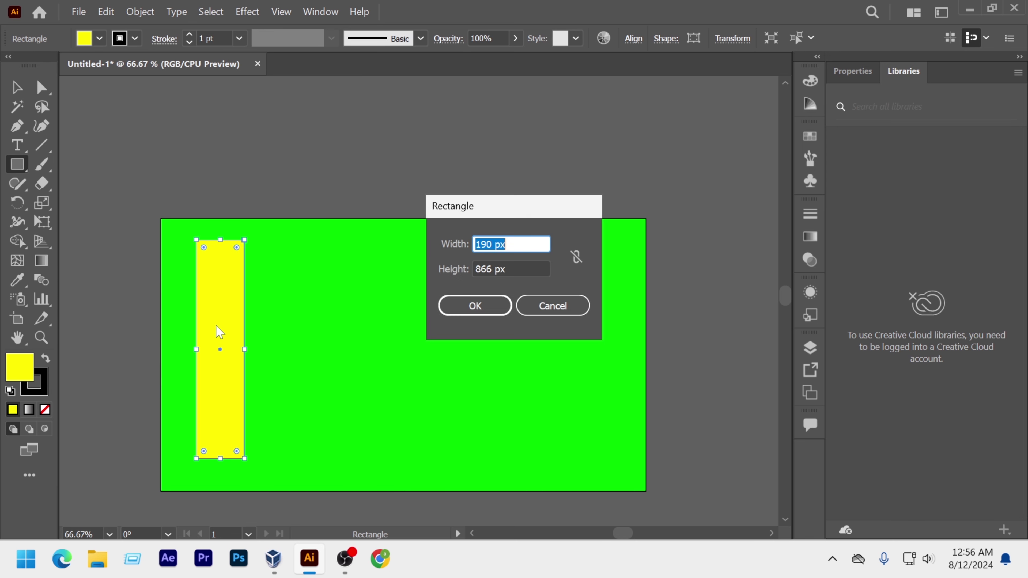
{"action": "left_click", "coordinate": [551, 305]}
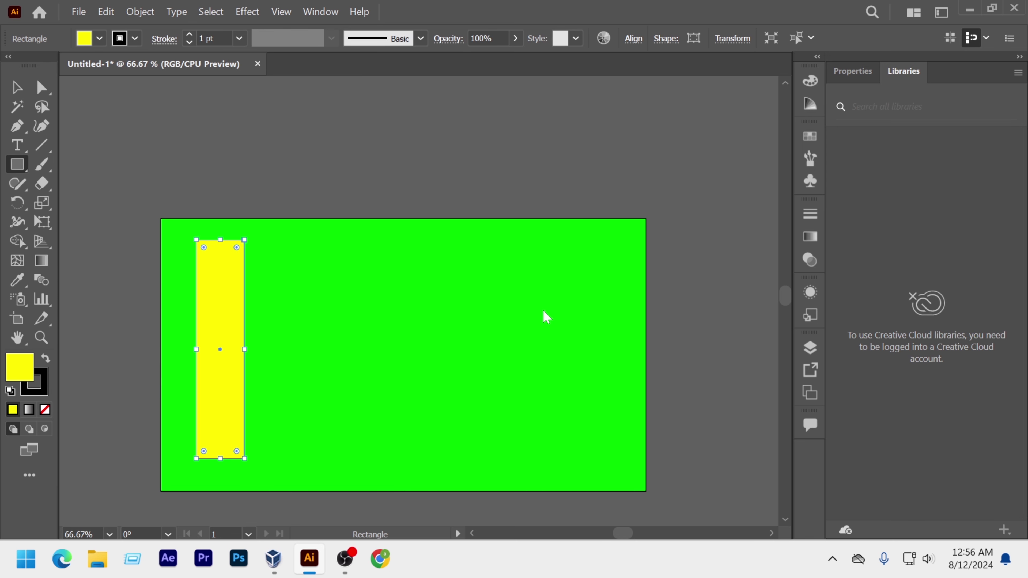
Step: Free Transform the yellow rectangle into a shorter, narrower bar and reposition it at mid-height in the background's left part
{"action": "key", "text": "e"}
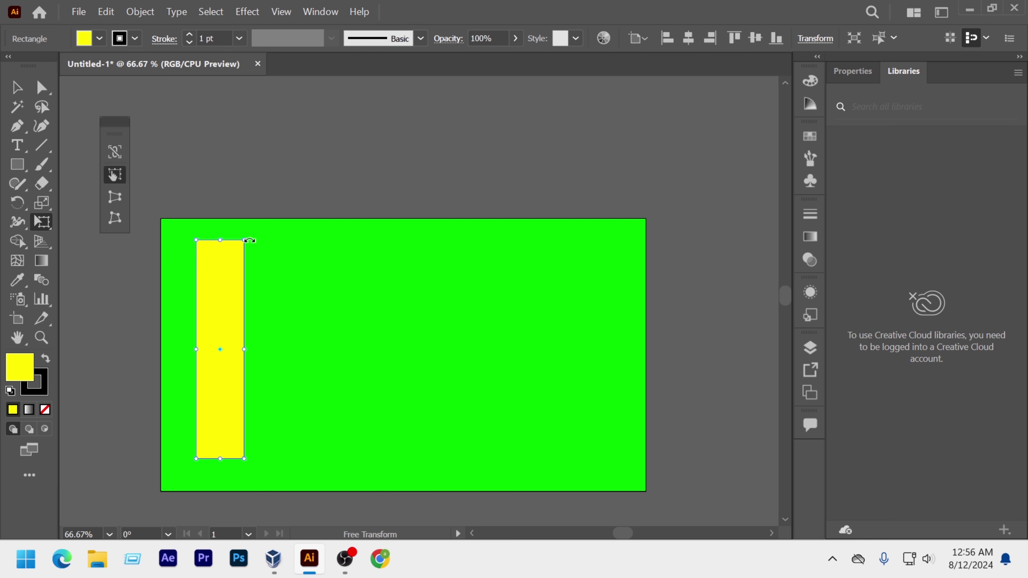
{"action": "left_click_drag", "start_coordinate": [248, 242], "coordinate": [247, 341]}
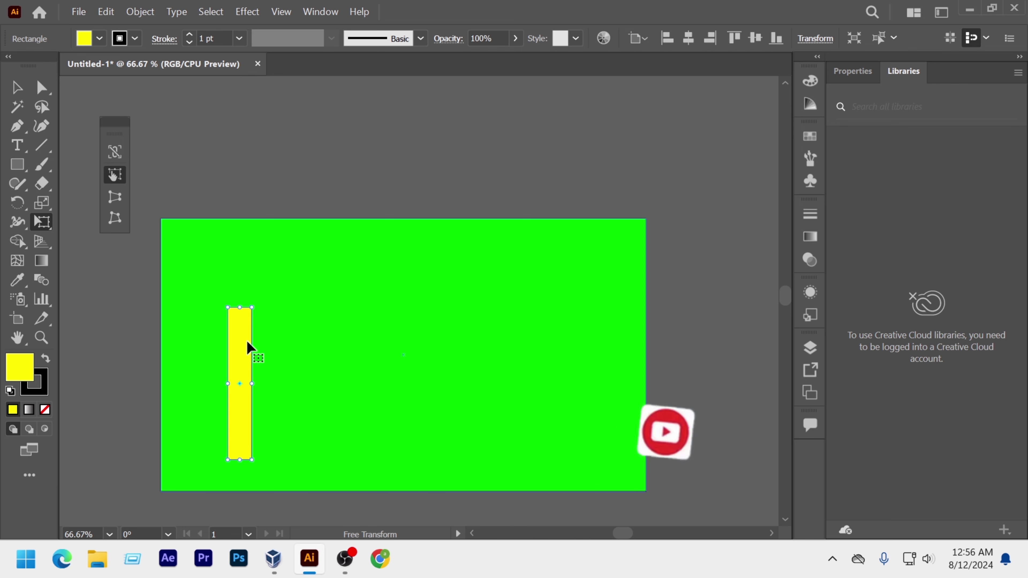
{"action": "left_click_drag", "start_coordinate": [245, 342], "coordinate": [256, 309]}
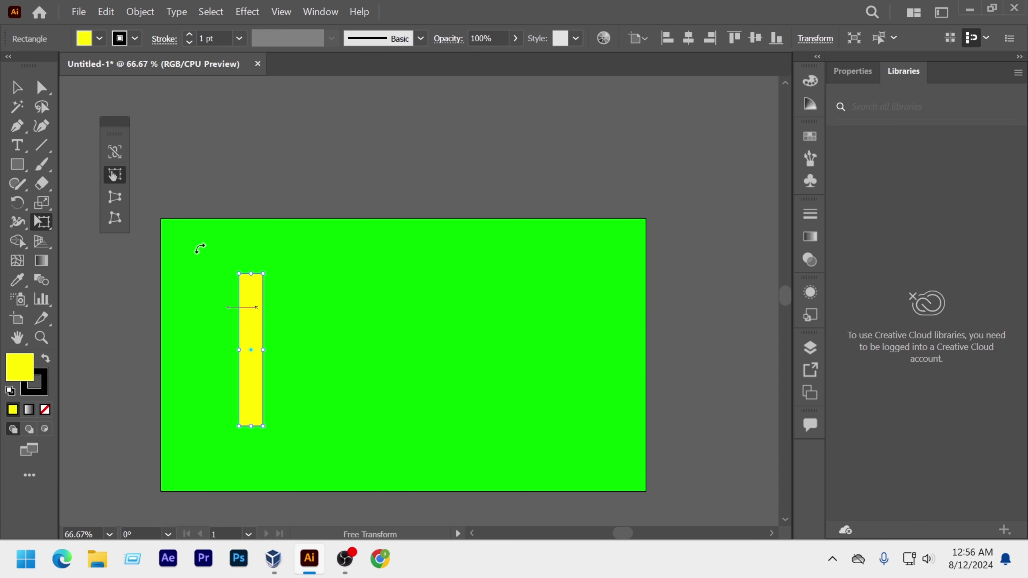
Step: Duplicate the yellow bar three times across the green background to form a row of four vertical bars
{"action": "key", "text": "v"}
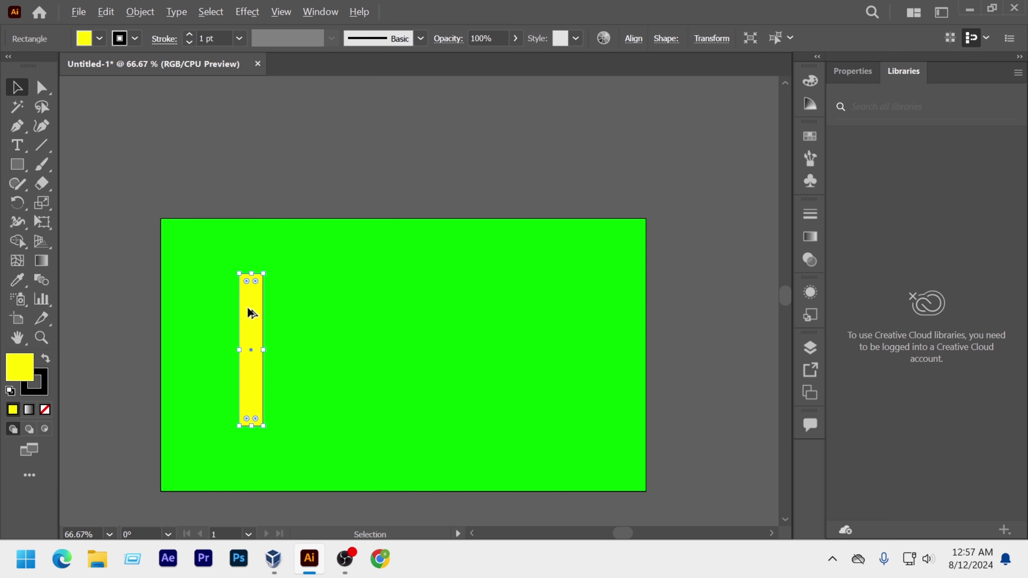
{"action": "left_click_drag", "start_coordinate": [252, 313], "coordinate": [297, 315]}
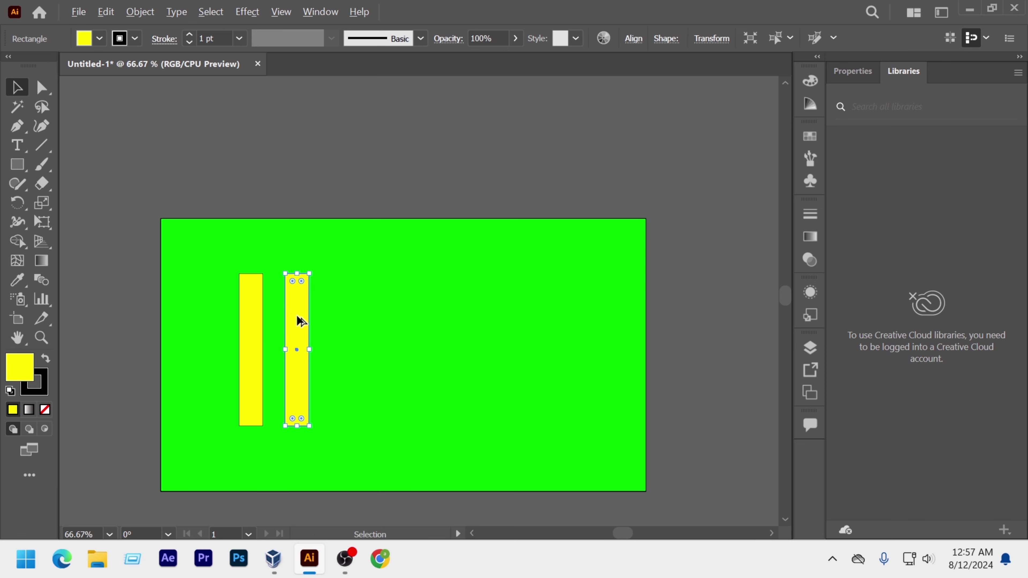
{"action": "left_click_drag", "start_coordinate": [301, 321], "coordinate": [400, 329]}
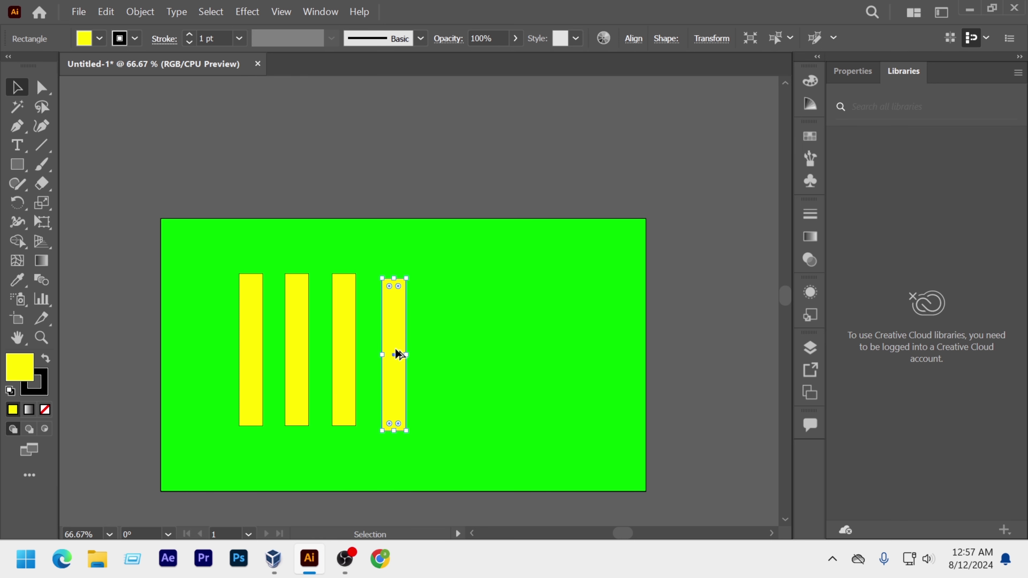
Step: Undo the misaligned fourth bar and duplicate the third bar again, keeping the copy level with the row
{"action": "key", "text": "ctrl+z"}
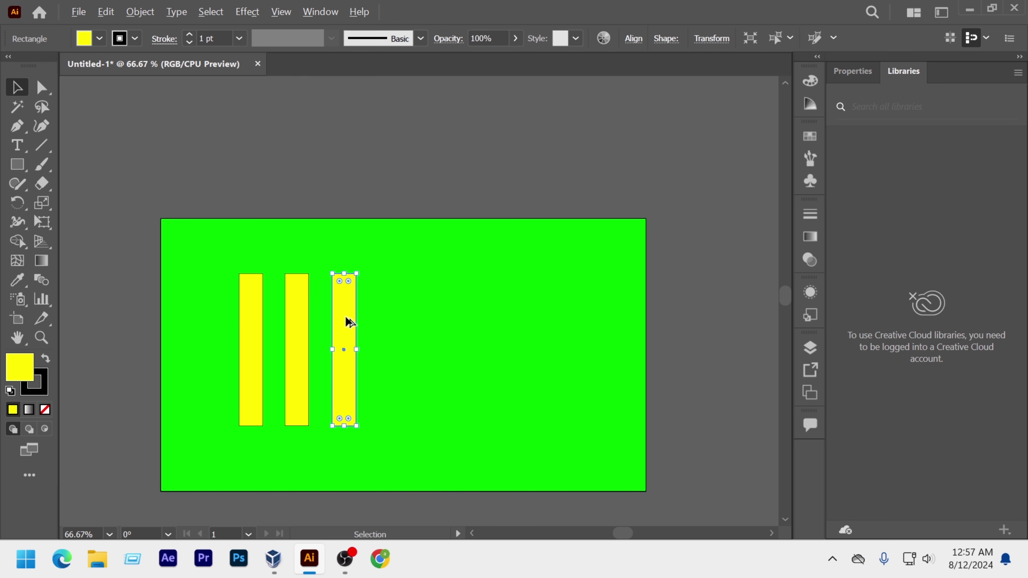
{"action": "left_click_drag", "start_coordinate": [349, 322], "coordinate": [402, 327]}
{"action": "key", "text": "shift"}
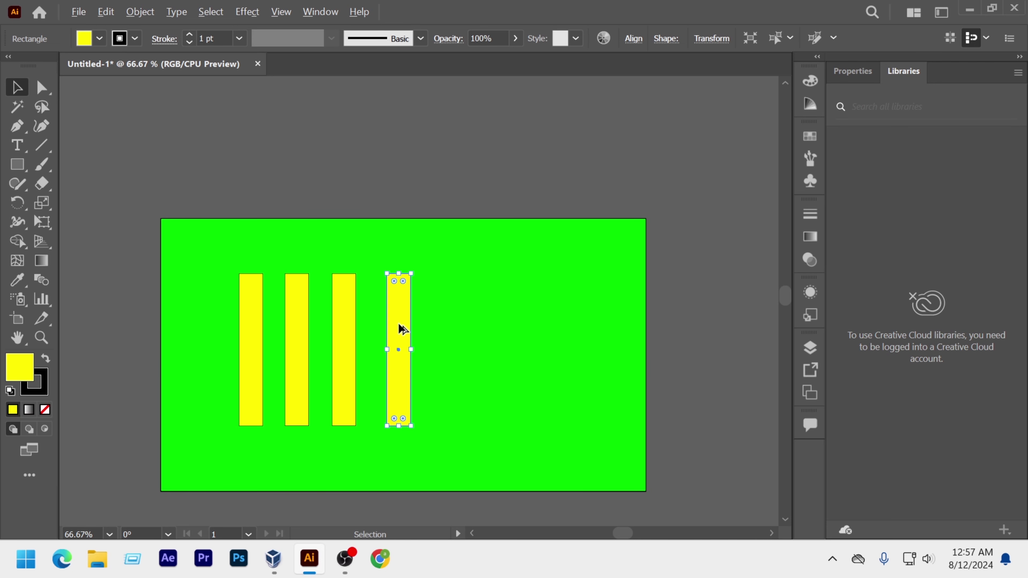
Step: Duplicate the fourth bar horizontally as a fifth bar and nudge the copy left to even out the spacing
{"action": "left_click_drag", "start_coordinate": [402, 330], "coordinate": [468, 331]}
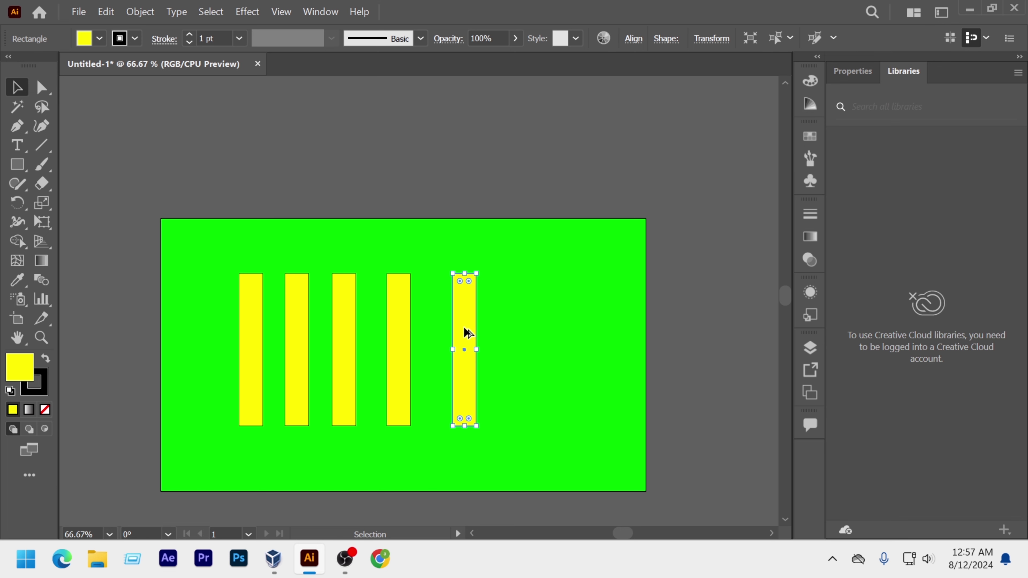
{"action": "key", "text": "Left"}
{"action": "key", "text": "Left"}
{"action": "key", "text": "Left"}
{"action": "key", "text": "Left"}
{"action": "key", "text": "Left"}
{"action": "key", "text": "Left"}
{"action": "key", "text": "Left"}
{"action": "key", "text": "Left"}
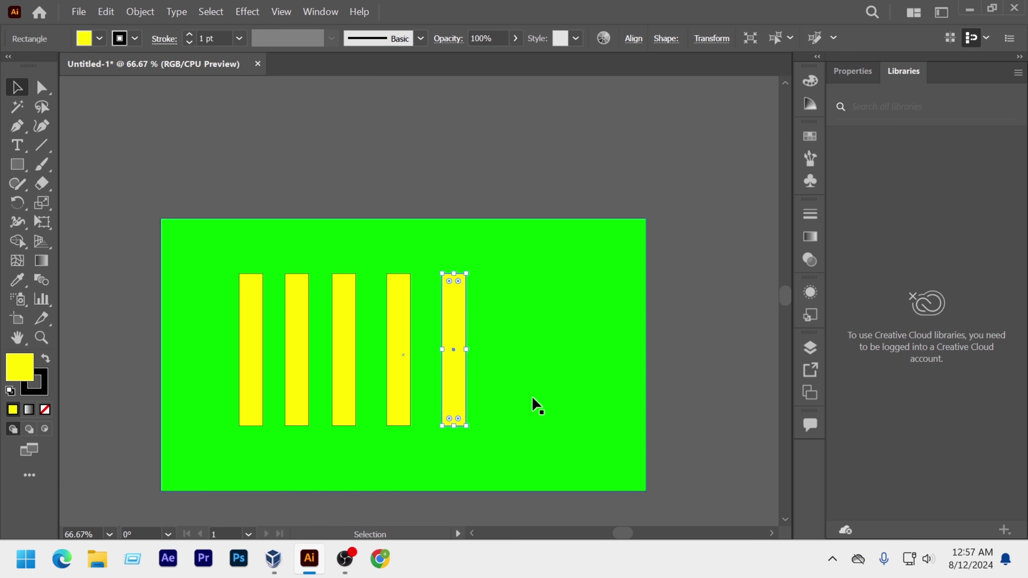
Step: Draw a very thin vertical rectangle left of the first bar, slightly taller than the bars, and fill it with red
{"action": "left_click", "coordinate": [17, 164]}
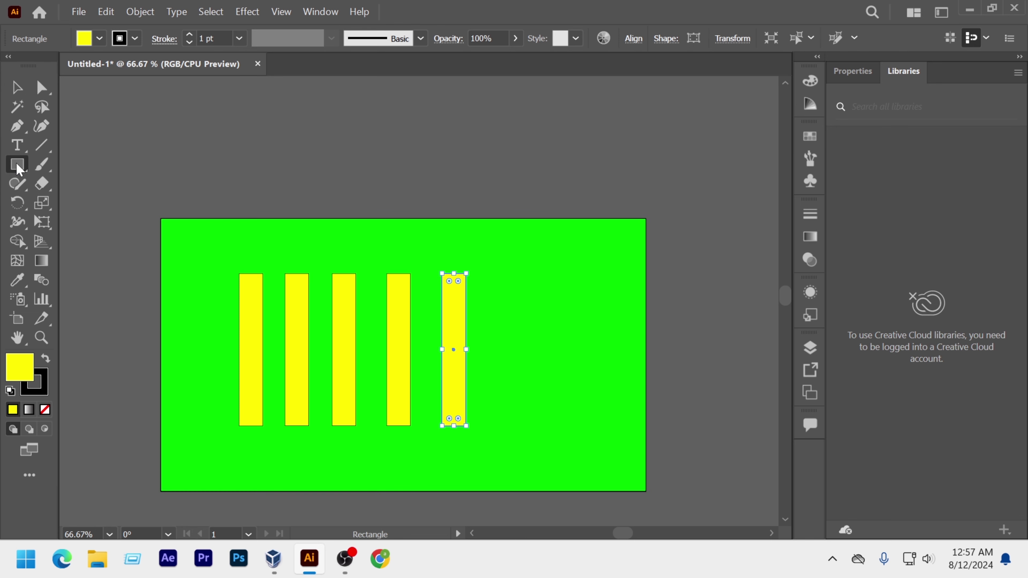
{"action": "left_click_drag", "start_coordinate": [219, 263], "coordinate": [214, 451]}
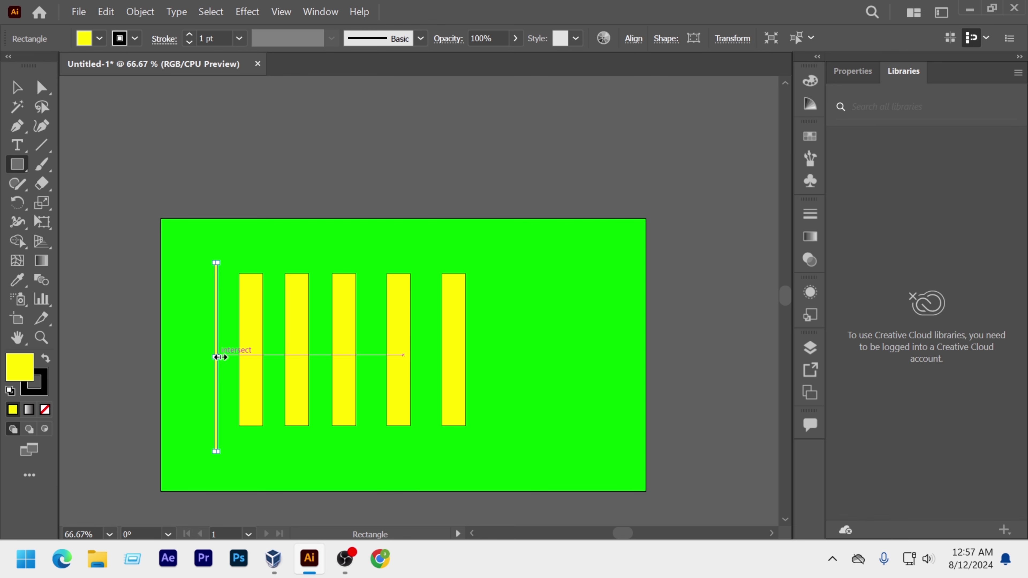
{"action": "left_click", "coordinate": [87, 41]}
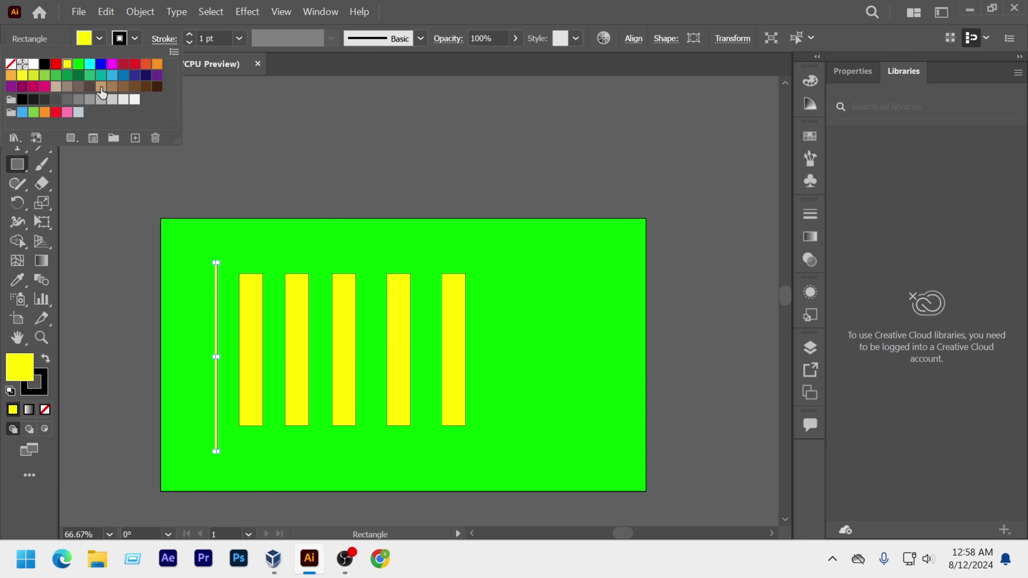
{"action": "left_click", "coordinate": [56, 64]}
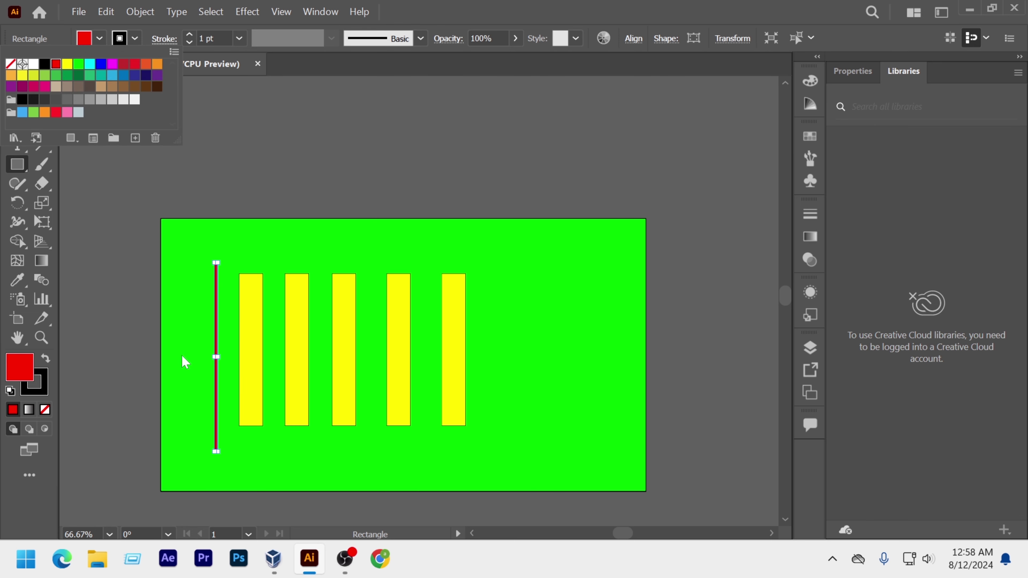
{"action": "left_click", "coordinate": [215, 340]}
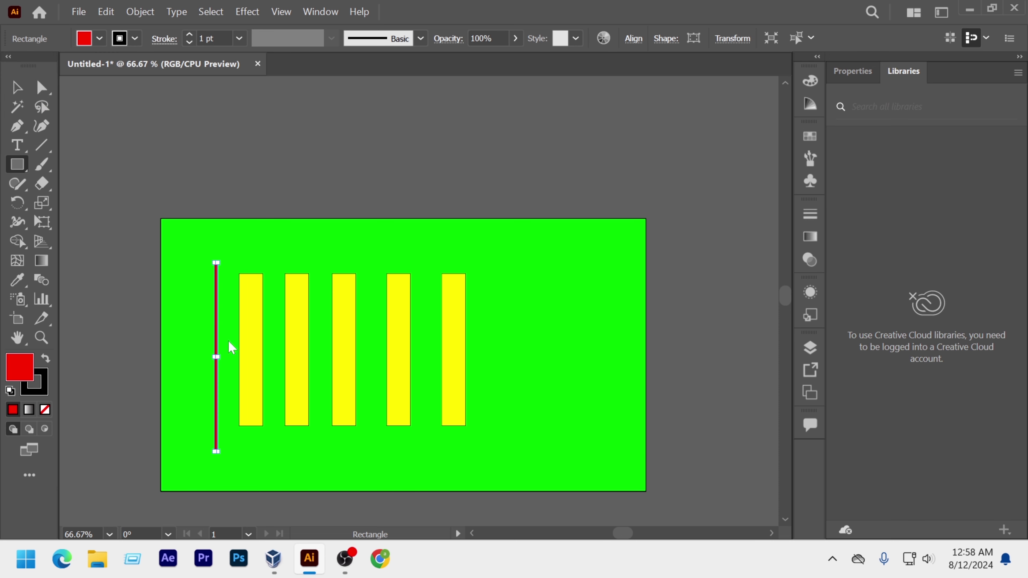
Step: Duplicate the thin red line, rotate the copy 90° and place it below the bars, starting at the vertical line's foot
{"action": "left_click", "coordinate": [16, 87]}
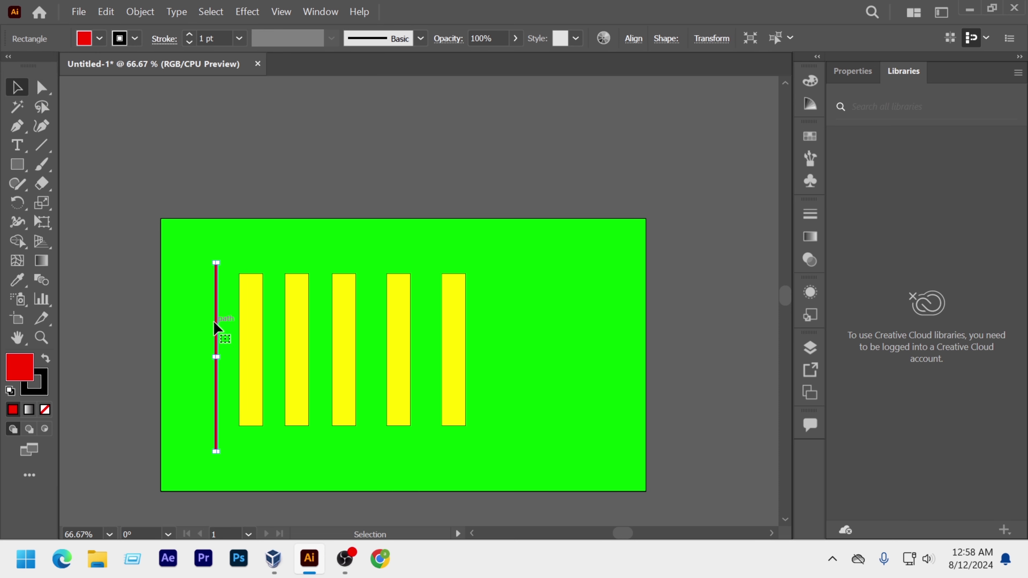
{"action": "mouse_move", "coordinate": [217, 323]}
{"action": "left_mouse_down"}
{"action": "mouse_move", "coordinate": [239, 338]}
{"action": "mouse_move", "coordinate": [225, 360]}
{"action": "mouse_move", "coordinate": [200, 330]}
{"action": "left_mouse_up"}
{"action": "left_click_drag", "start_coordinate": [204, 334], "coordinate": [202, 332]}
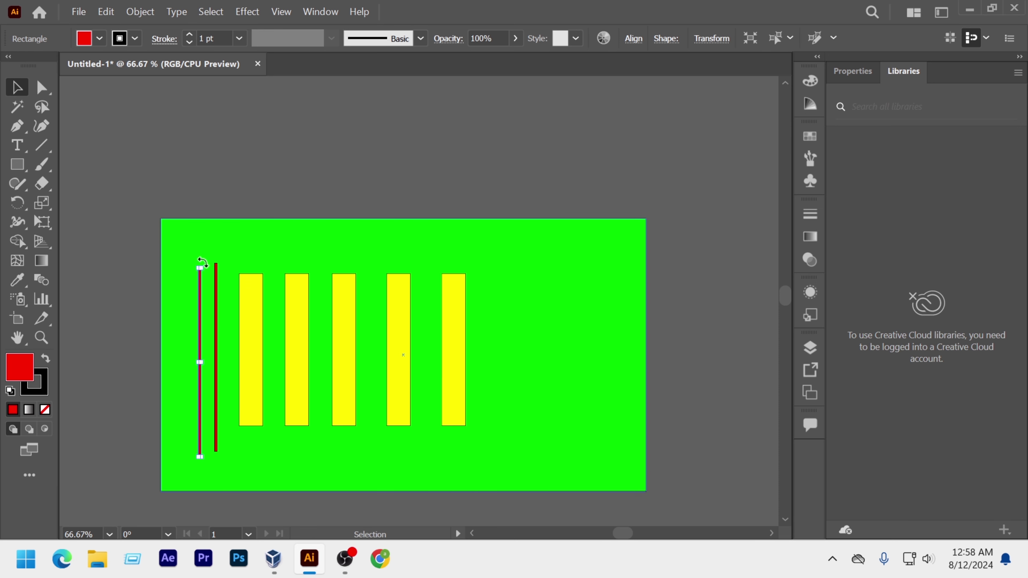
{"action": "left_click_drag", "start_coordinate": [202, 262], "coordinate": [264, 360]}
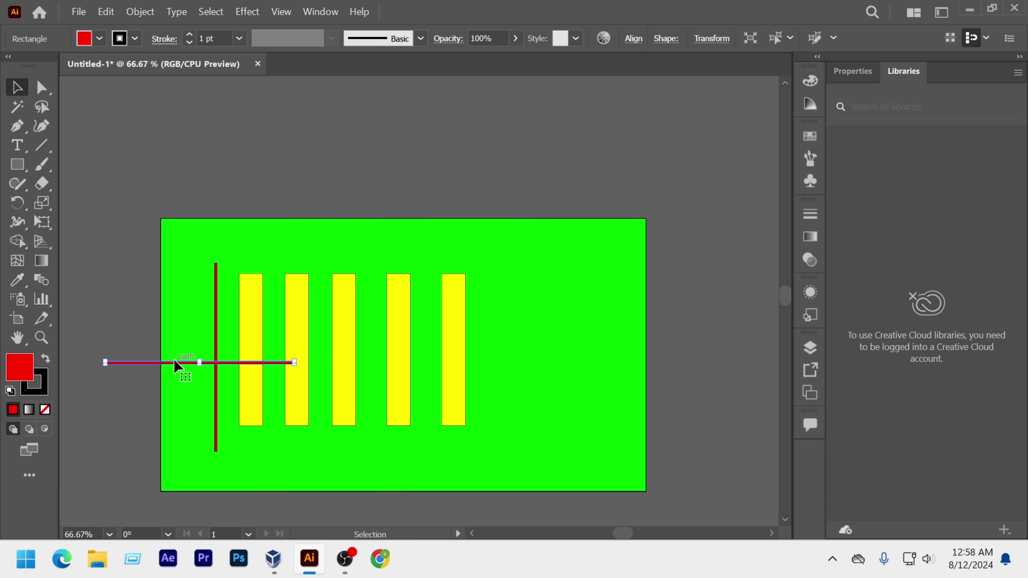
{"action": "left_click_drag", "start_coordinate": [184, 377], "coordinate": [284, 449]}
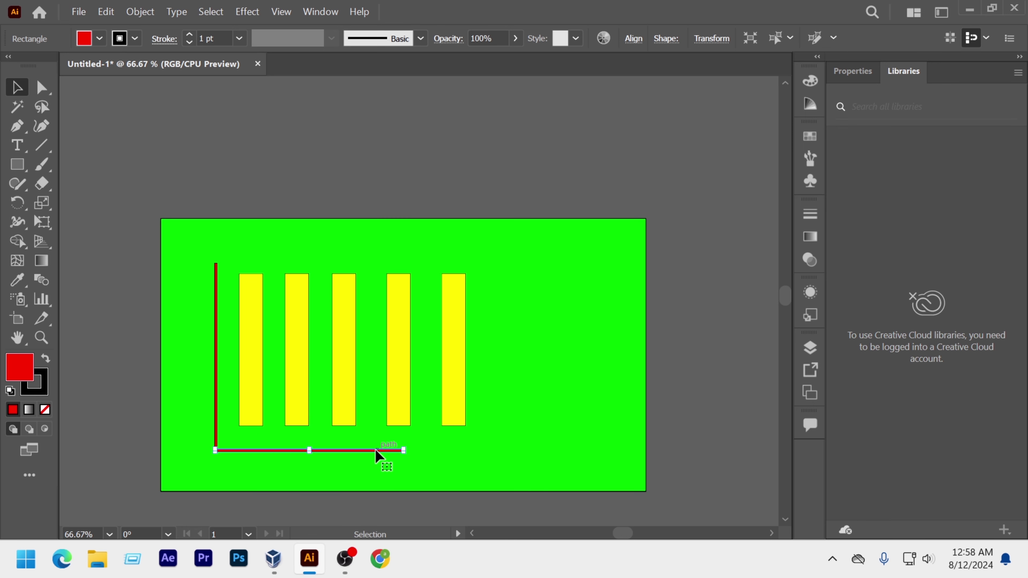
Step: Free Transform the horizontal red line, stretching its right end just past the fifth bar
{"action": "key", "text": "e"}
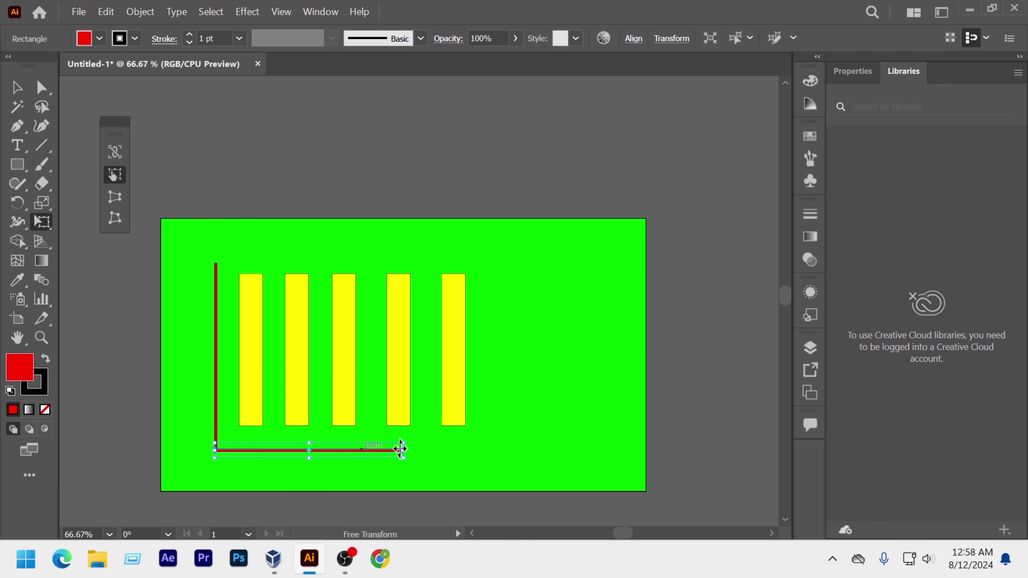
{"action": "left_click_drag", "start_coordinate": [402, 448], "coordinate": [478, 451]}
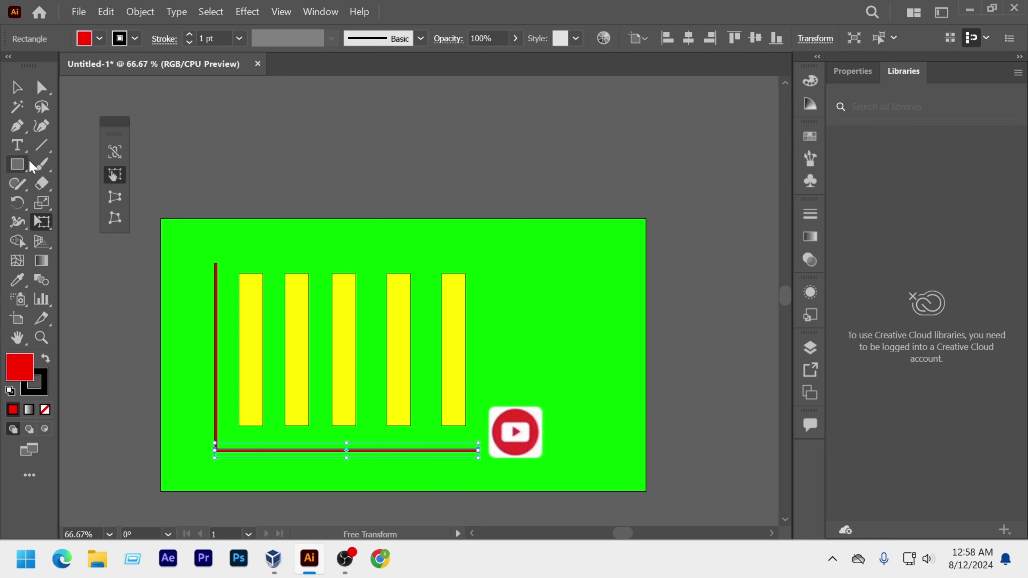
{"action": "key", "text": "v"}
{"action": "left_click", "coordinate": [493, 266]}
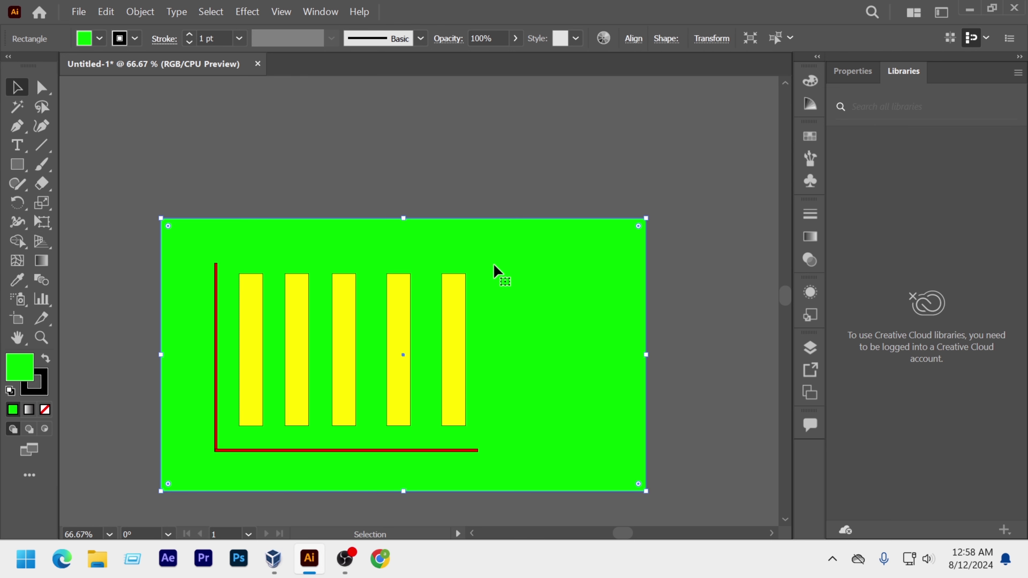
Step: Shorten the first four yellow bars from their tops so the five bars rise in height from left to right
{"action": "left_click", "coordinate": [399, 350]}
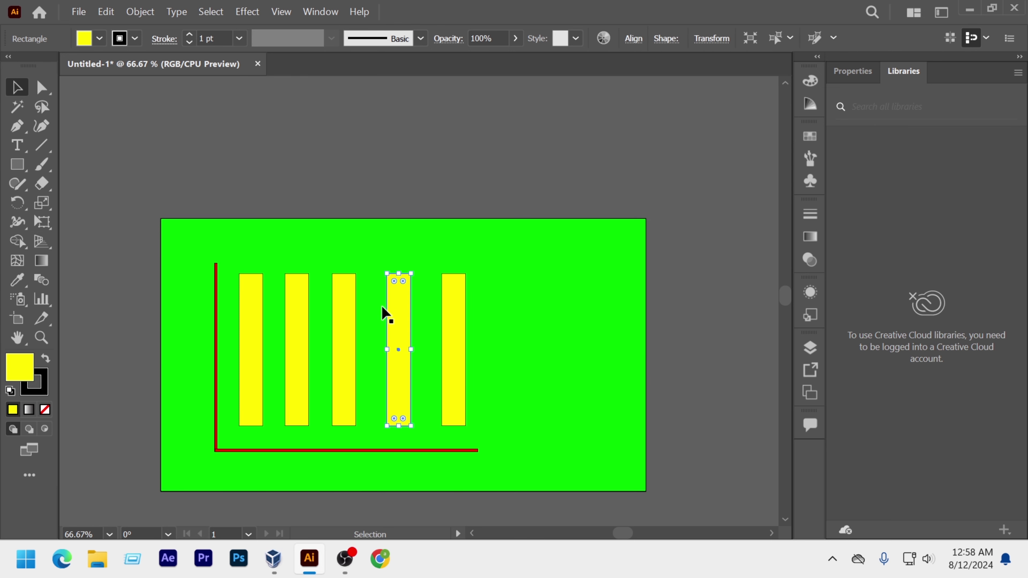
{"action": "left_click_drag", "start_coordinate": [398, 272], "coordinate": [400, 302]}
{"action": "left_click", "coordinate": [340, 289]}
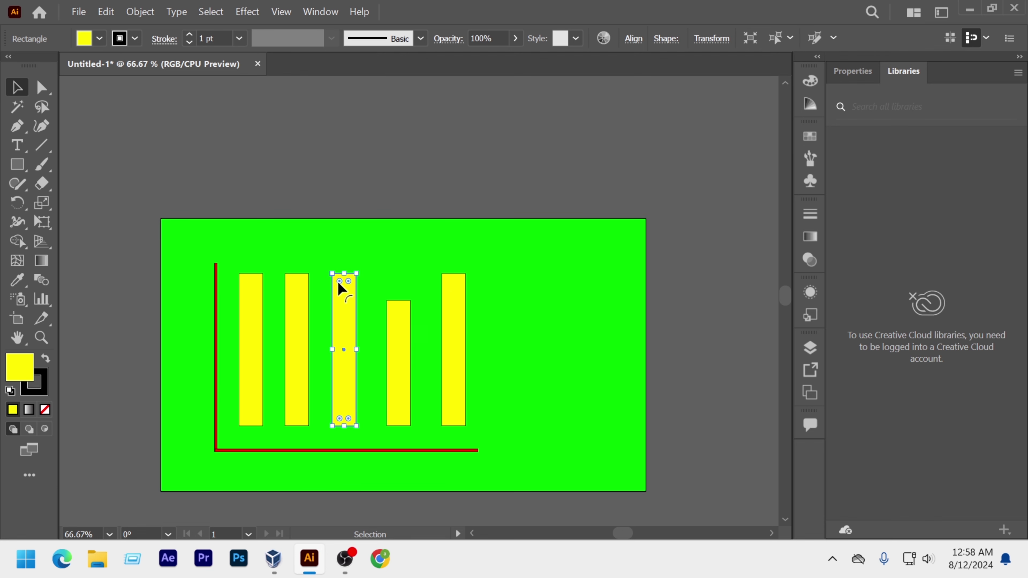
{"action": "left_click_drag", "start_coordinate": [344, 273], "coordinate": [344, 323]}
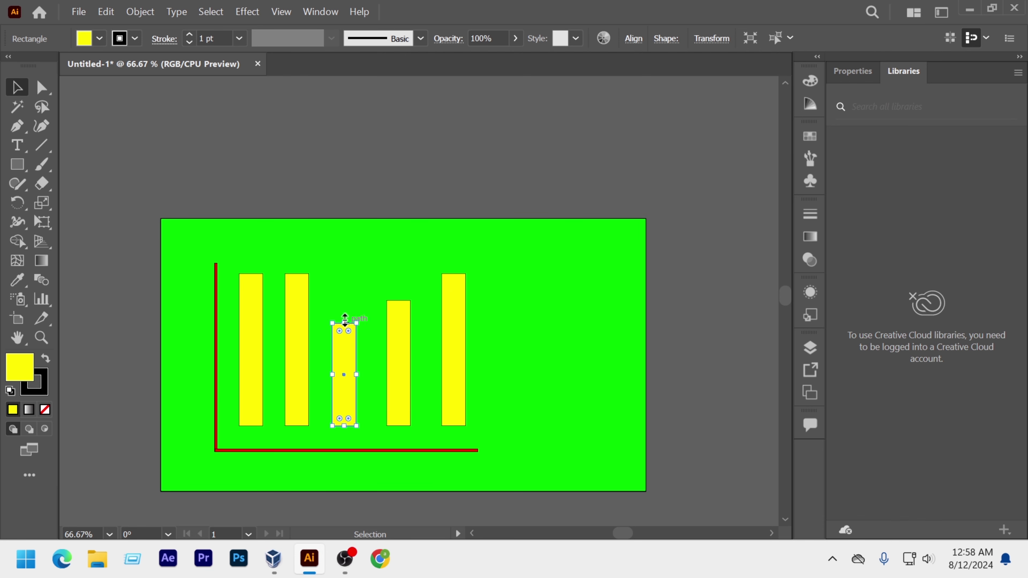
{"action": "left_click", "coordinate": [296, 279]}
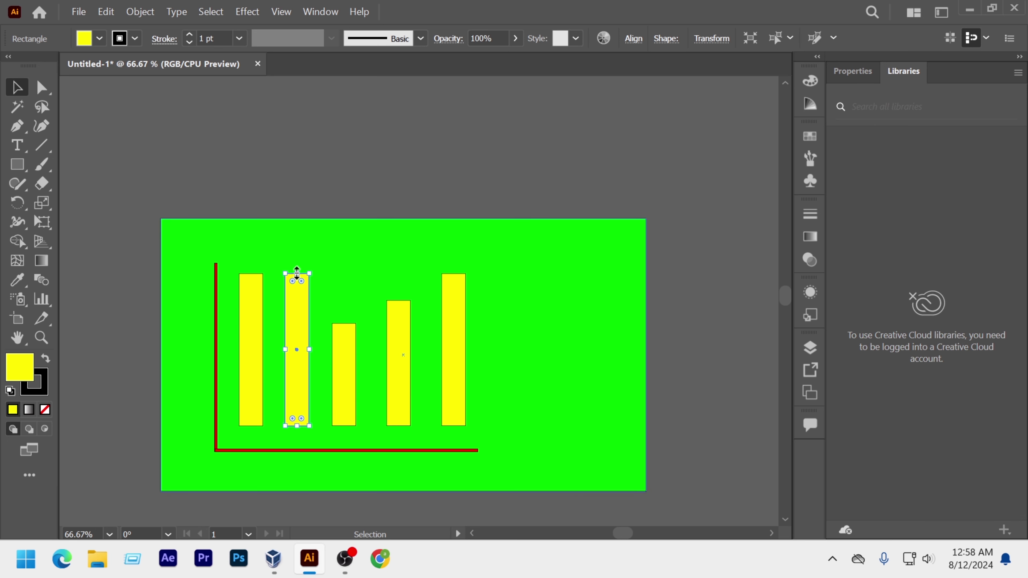
{"action": "left_click_drag", "start_coordinate": [295, 276], "coordinate": [295, 356]}
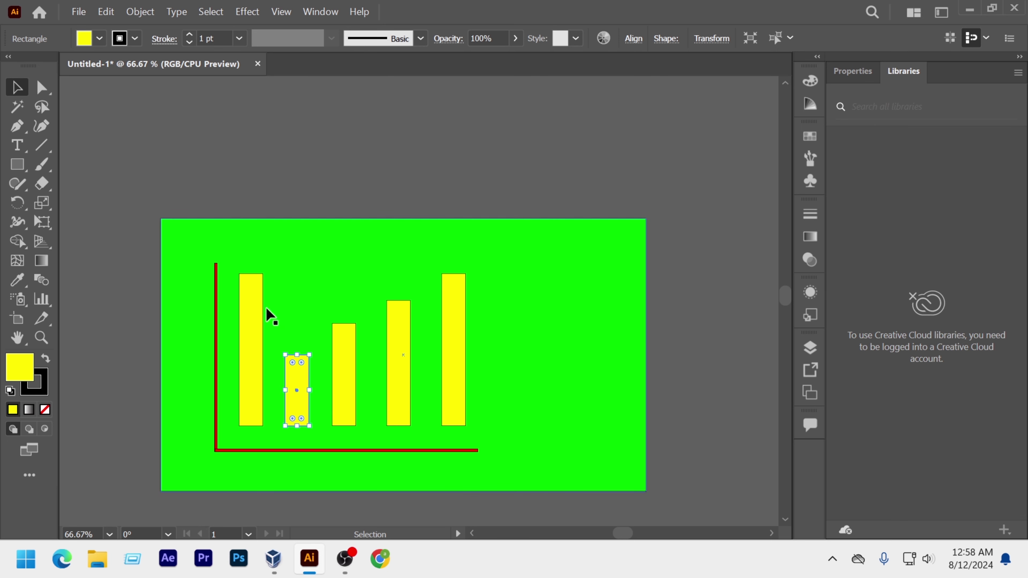
{"action": "left_click", "coordinate": [250, 280]}
{"action": "left_click_drag", "start_coordinate": [250, 270], "coordinate": [238, 366]}
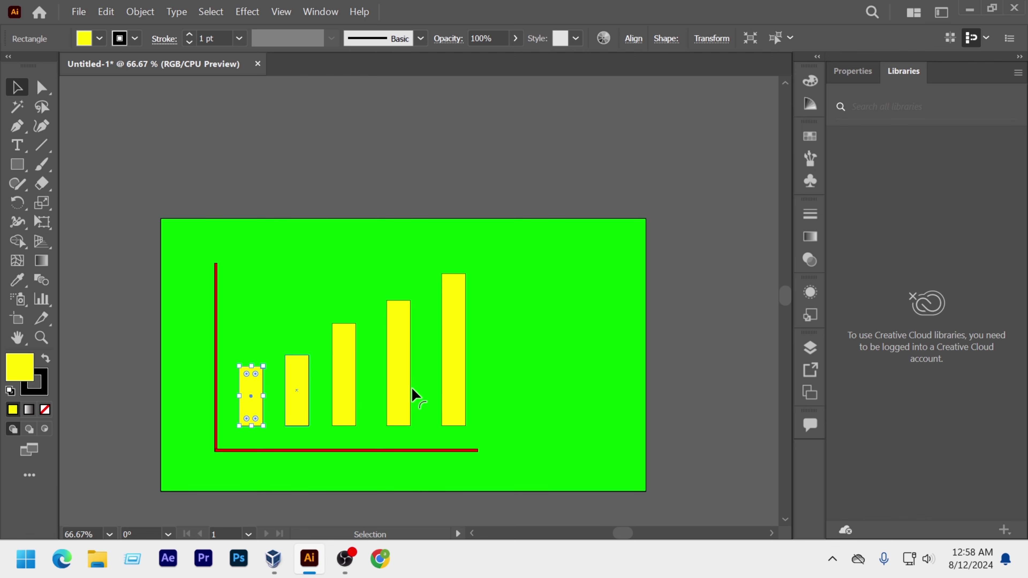
{"action": "left_click", "coordinate": [500, 363]}
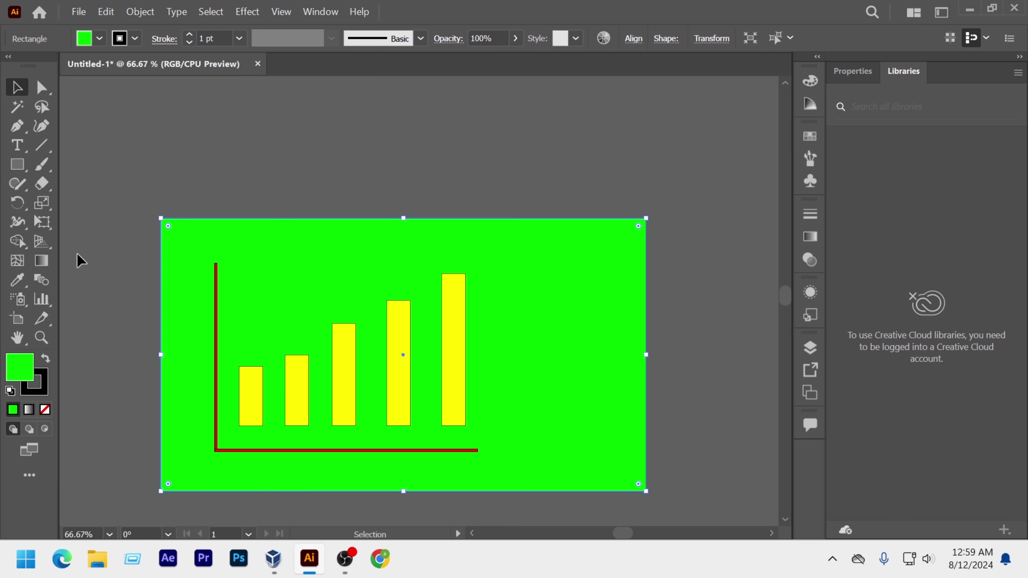
Step: Add a text label reading "10" above the first bar
{"action": "left_click", "coordinate": [21, 148]}
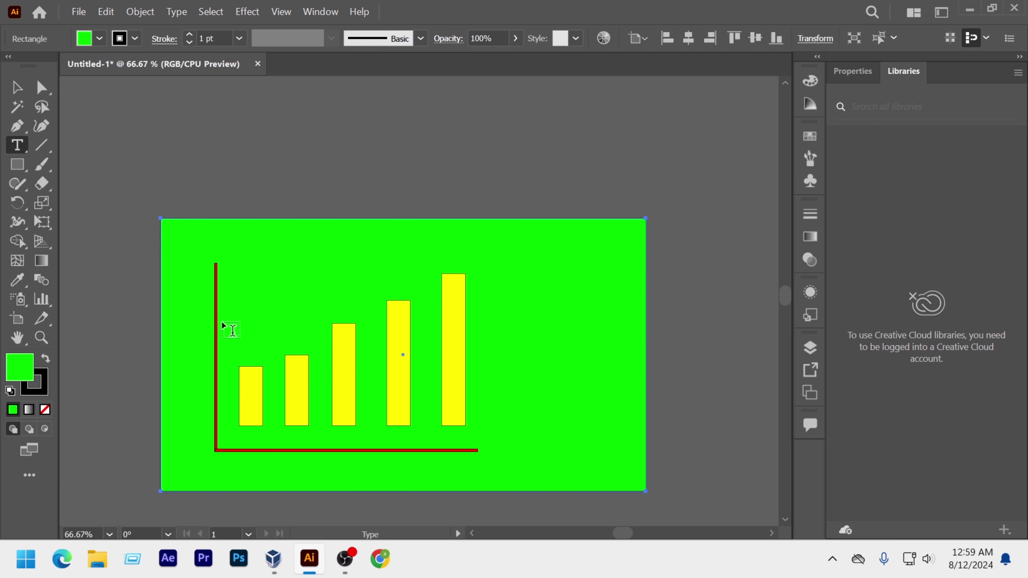
{"action": "left_click", "coordinate": [258, 342]}
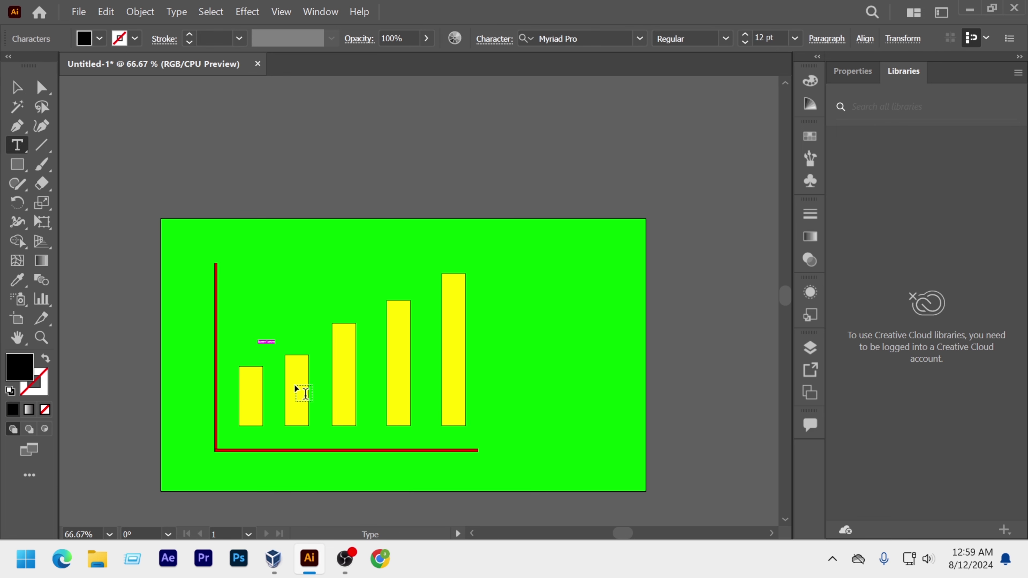
{"action": "key", "text": "BackSpace"}
{"action": "left_click", "coordinate": [84, 39]}
{"action": "left_click", "coordinate": [34, 64]}
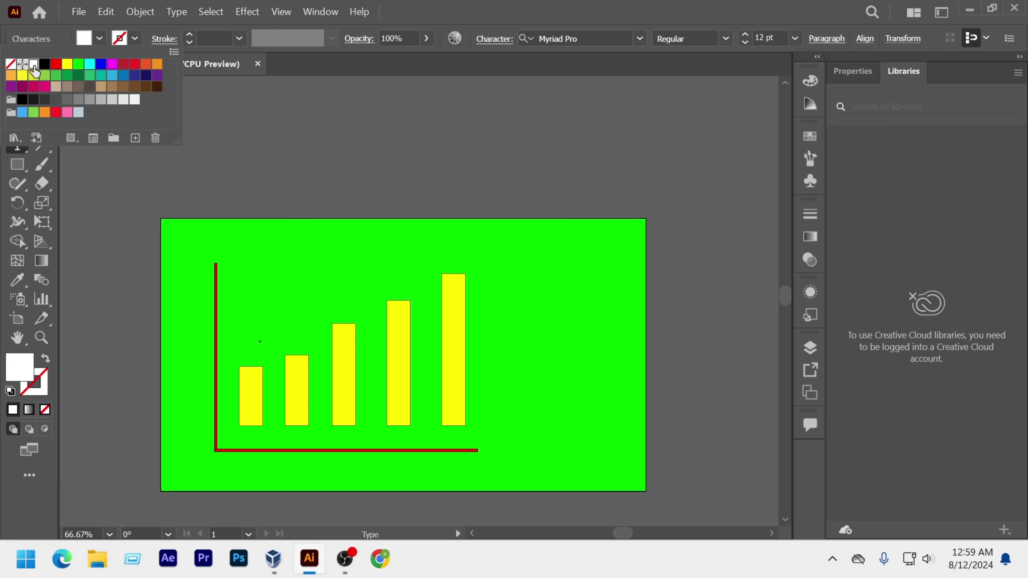
{"action": "left_click", "coordinate": [117, 214]}
{"action": "left_click", "coordinate": [17, 87]}
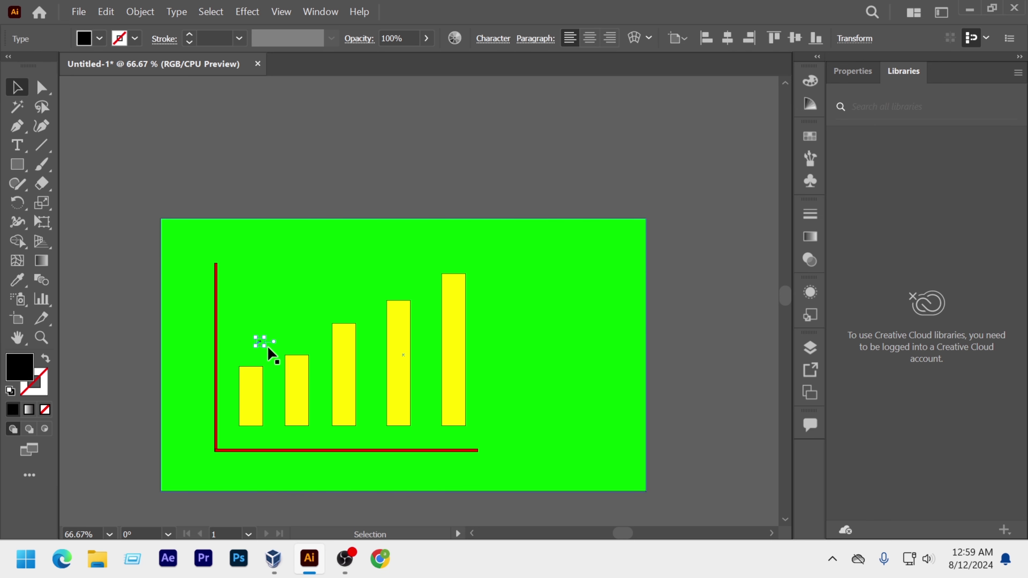
Step: Enlarge the "10" label to about 66 pt and position it directly on top of the first bar
{"action": "mouse_move", "coordinate": [264, 339]}
{"action": "left_mouse_down"}
{"action": "mouse_move", "coordinate": [306, 390]}
{"action": "mouse_move", "coordinate": [268, 349]}
{"action": "mouse_move", "coordinate": [251, 351]}
{"action": "left_mouse_up"}
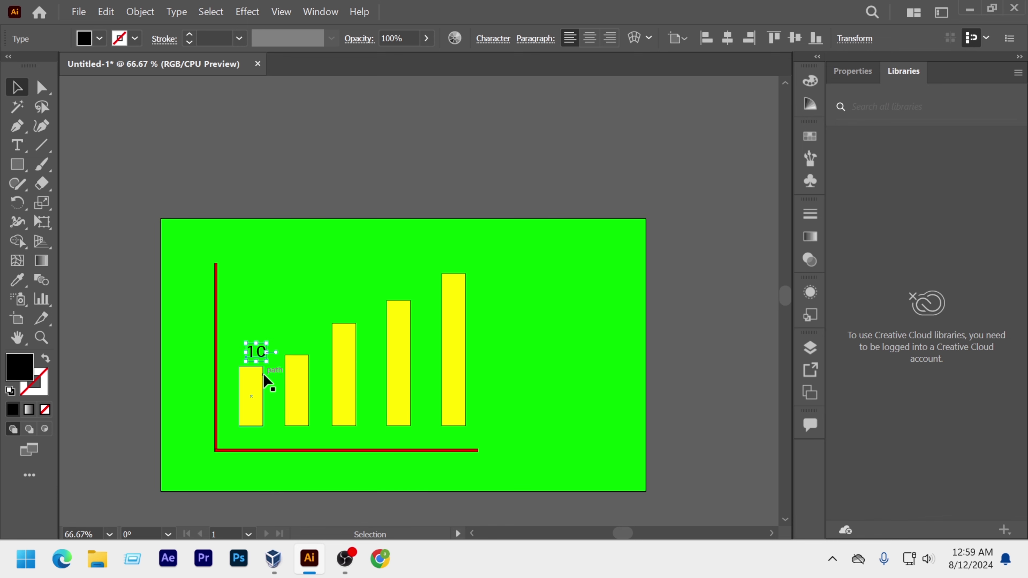
{"action": "key", "text": "Left"}
{"action": "key", "text": "Left"}
{"action": "key", "text": "Left"}
{"action": "key", "text": "Left"}
{"action": "key", "text": "Left"}
{"action": "key", "text": "Down"}
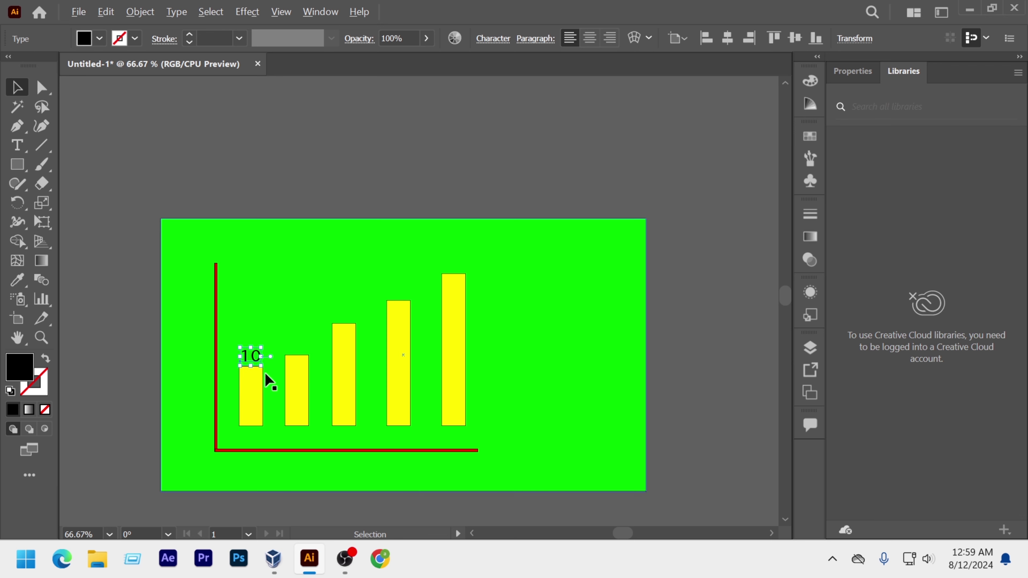
Step: Duplicate the "10" label above each of the other four bars
{"action": "left_click_drag", "start_coordinate": [248, 358], "coordinate": [455, 269]}
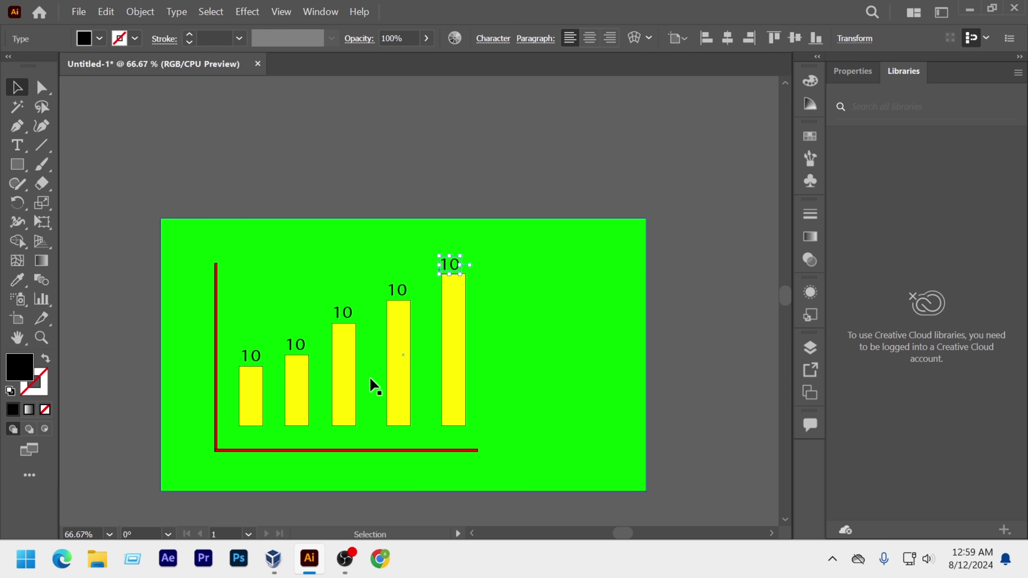
{"action": "left_click", "coordinate": [516, 397]}
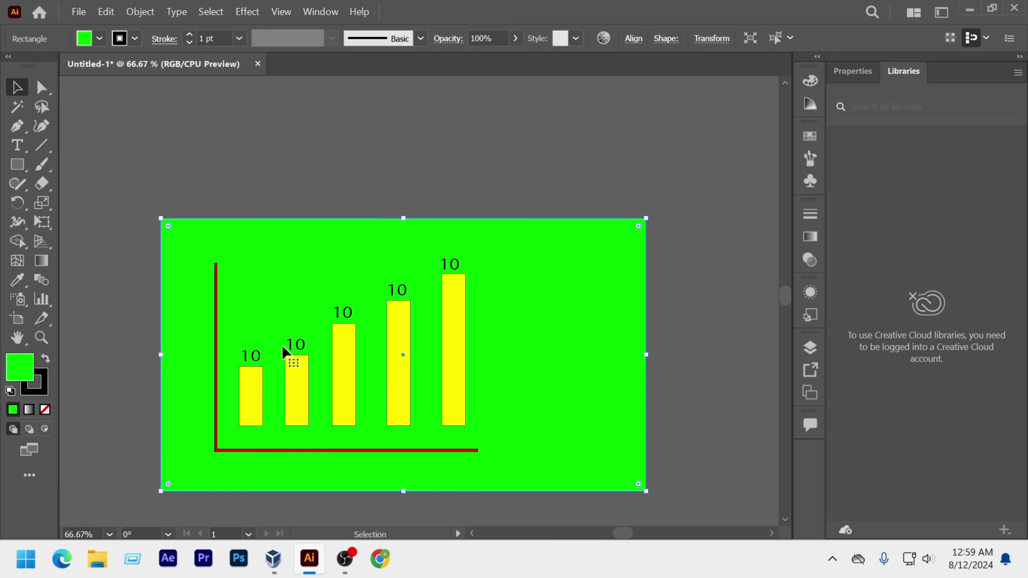
Step: Change the labels above the second to fifth bars to 20, 30, 40 and 50
{"action": "key", "text": "t"}
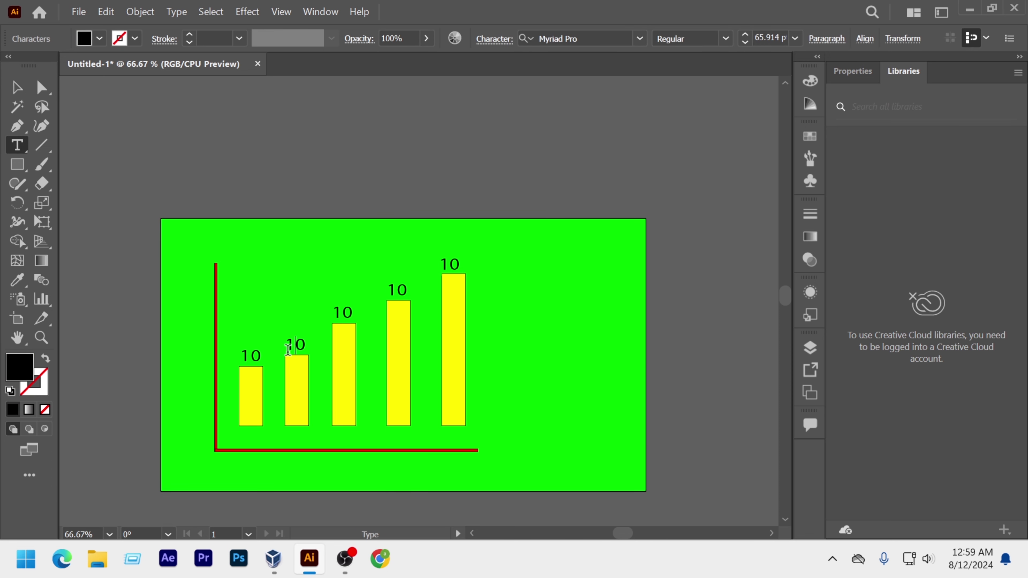
{"action": "left_click_drag", "start_coordinate": [295, 344], "coordinate": [285, 346]}
{"action": "type", "text": "2"}
{"action": "double_click", "coordinate": [343, 311]}
{"action": "left_click", "coordinate": [340, 312]}
{"action": "key", "text": "BackSpace"}
{"action": "type", "text": "3"}
{"action": "key", "text": "BackSpace"}
{"action": "type", "text": "4"}
{"action": "left_click", "coordinate": [450, 263]}
{"action": "key", "text": "BackSpace"}
{"action": "type", "text": "5"}
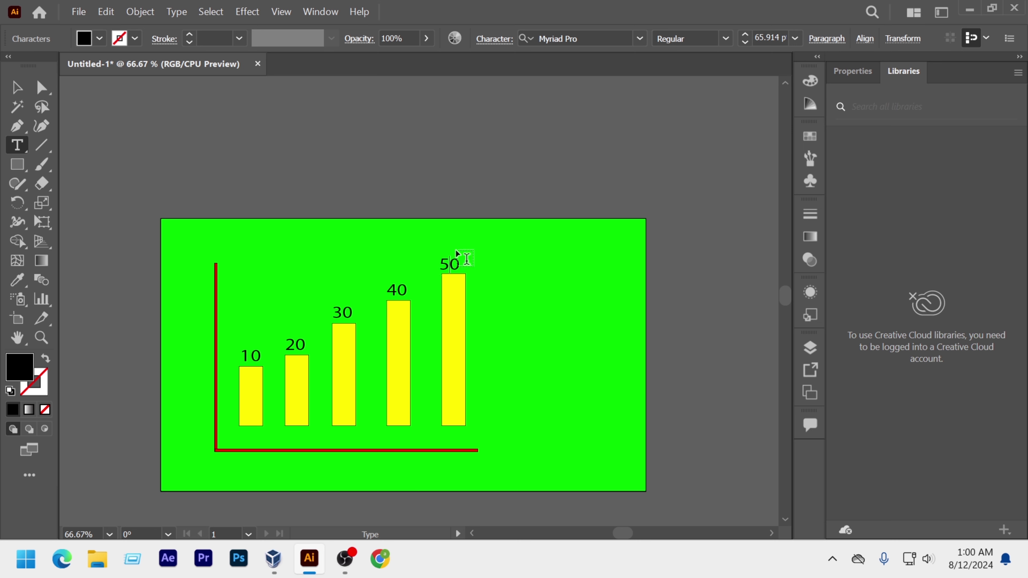
Step: Nudge the 50, 40 and 30 labels so each is centred over its bar, and clear the selection
{"action": "left_click", "coordinate": [17, 87]}
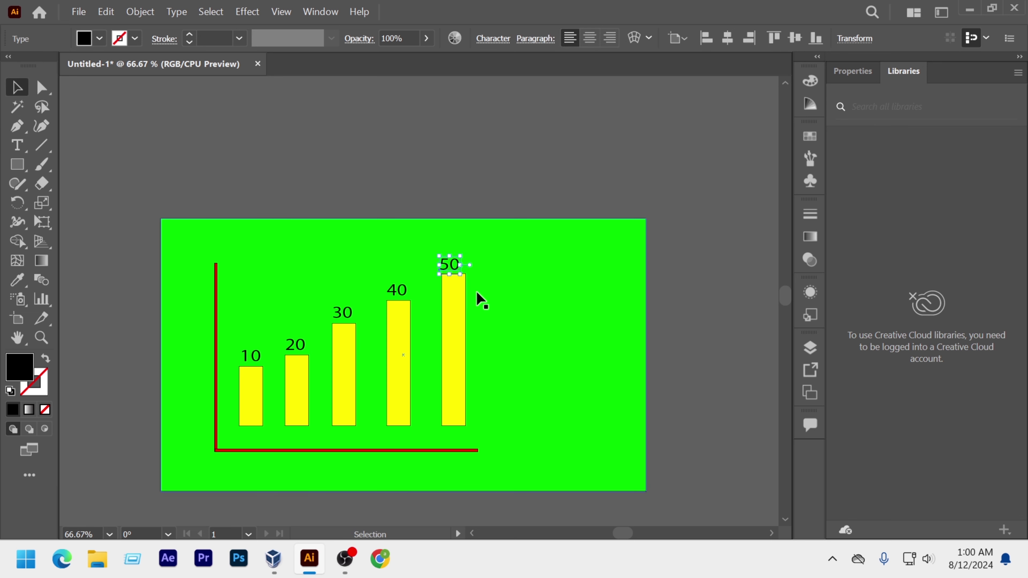
{"action": "key", "text": "Right"}
{"action": "left_click_drag", "start_coordinate": [404, 292], "coordinate": [394, 290]}
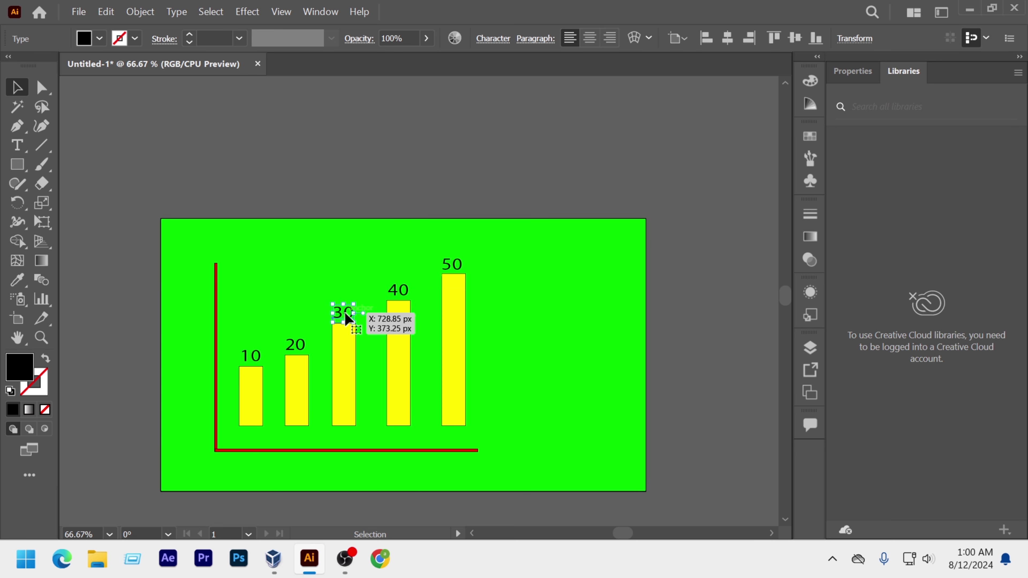
{"action": "left_click_drag", "start_coordinate": [344, 315], "coordinate": [344, 315]}
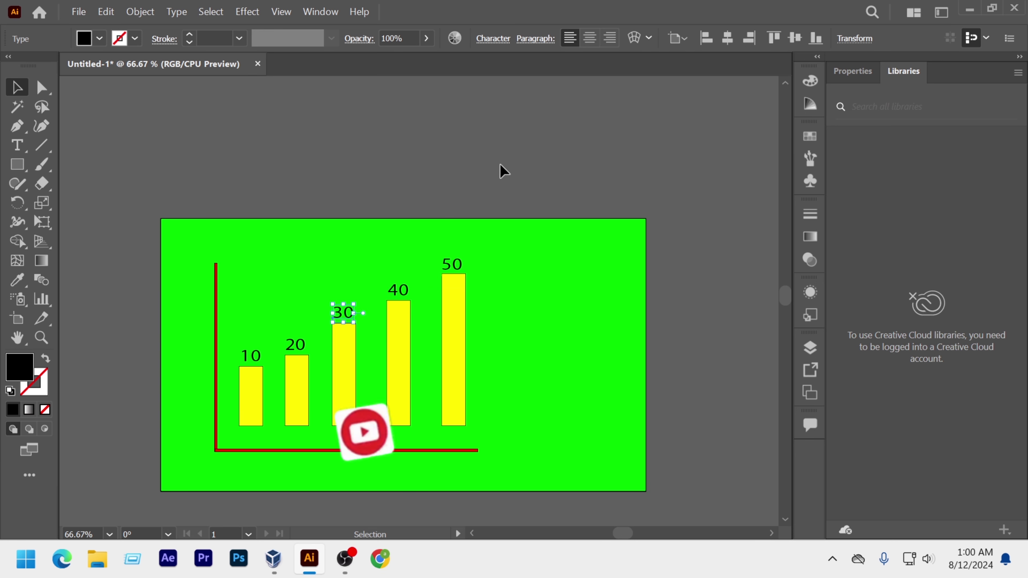
{"action": "left_click", "coordinate": [699, 310]}
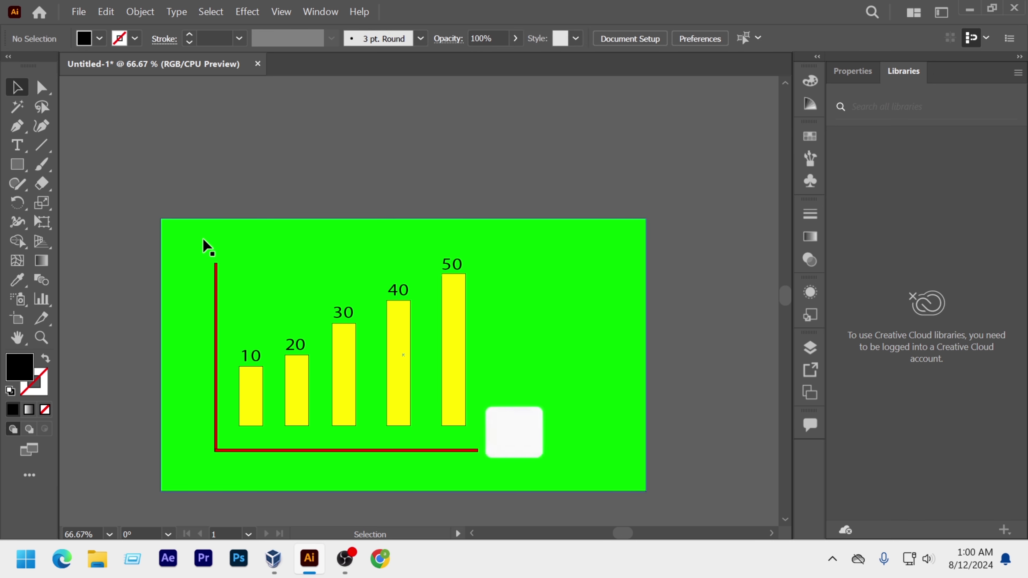
{"action": "left_click", "coordinate": [340, 373]}
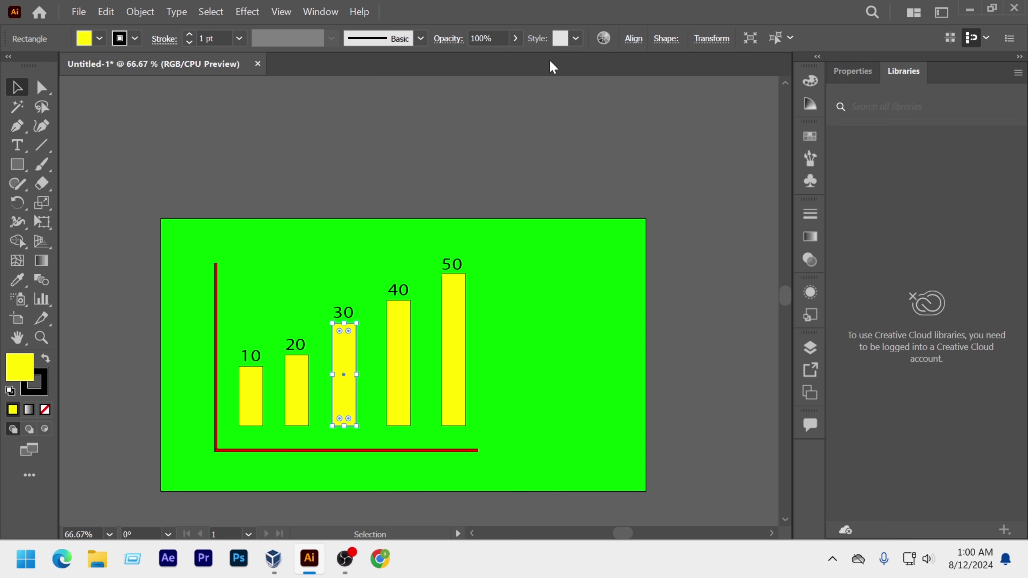
{"action": "left_click", "coordinate": [186, 171]}
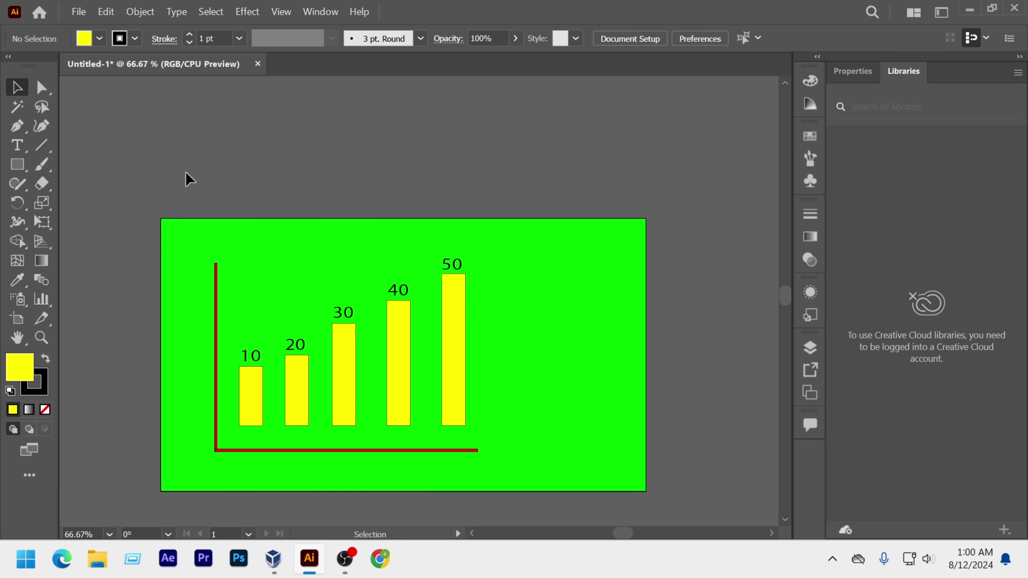
{"action": "scroll", "coordinate": [190, 182], "scroll_direction": "down", "scroll_amount": 2}
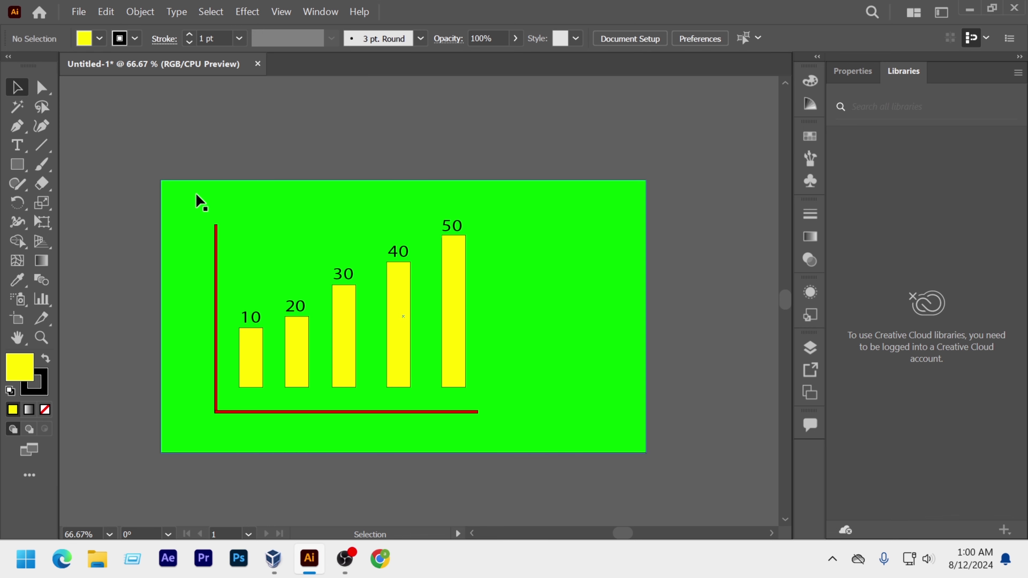